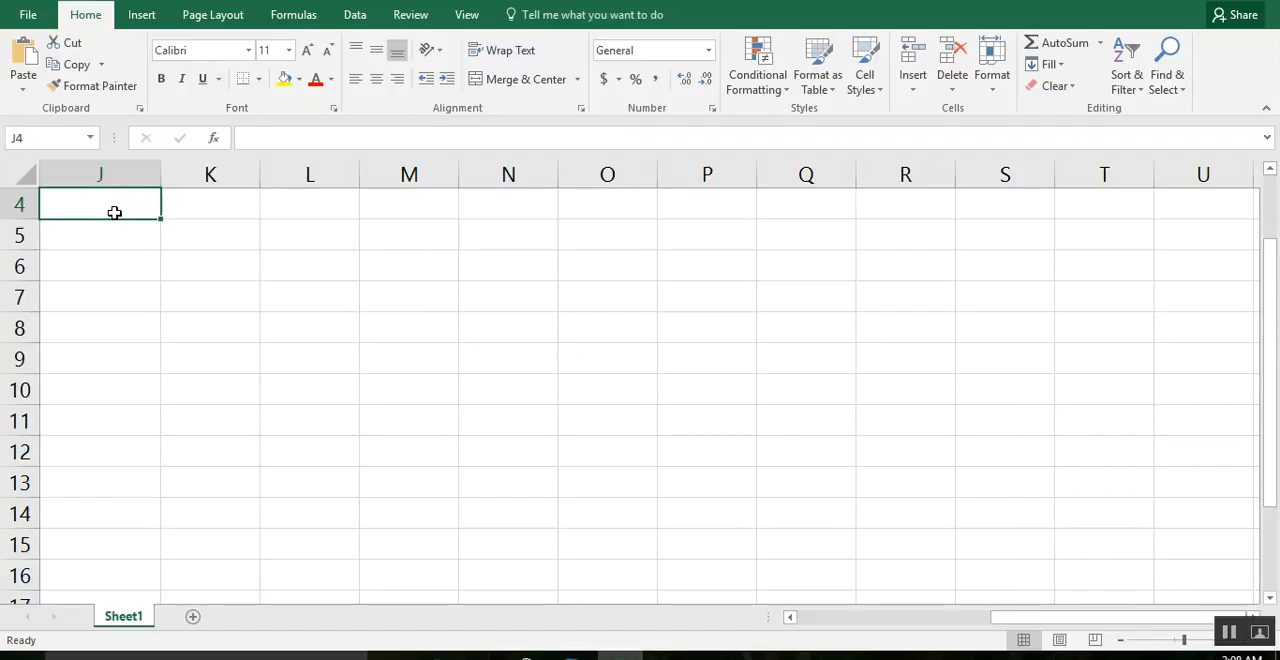
Enter the heading "Calling company" in cell J4.
{"action": "type", "text": "Call"}
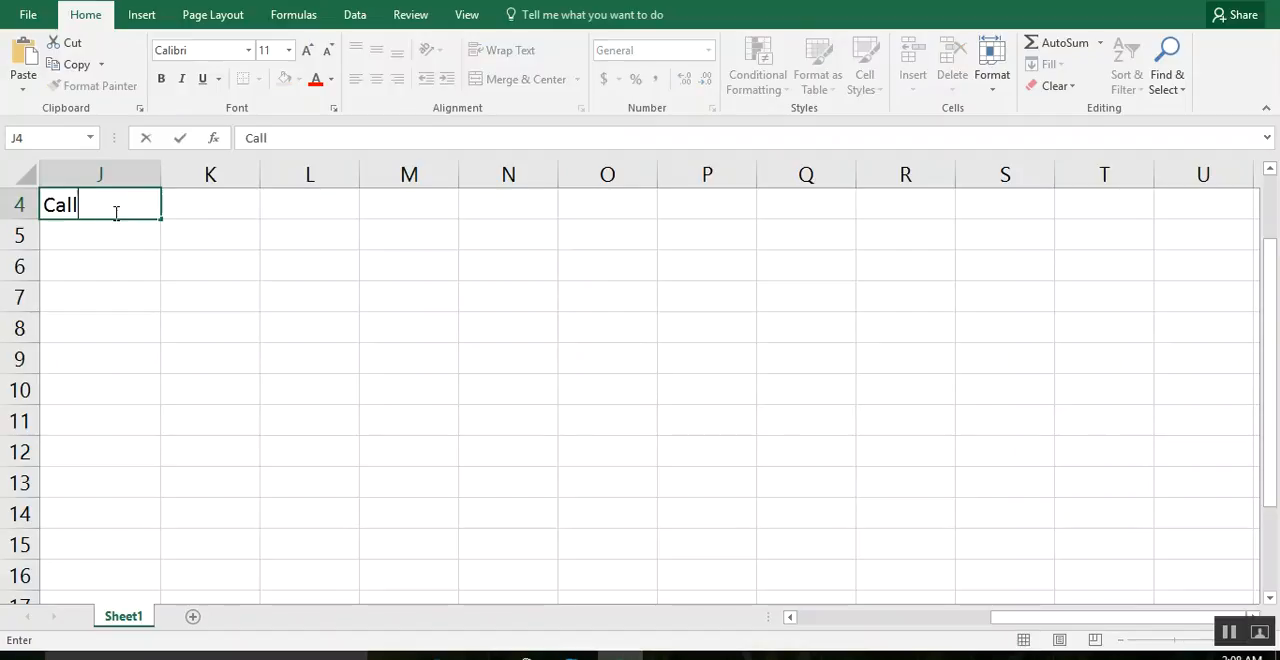
{"action": "type", "text": "ing company"}
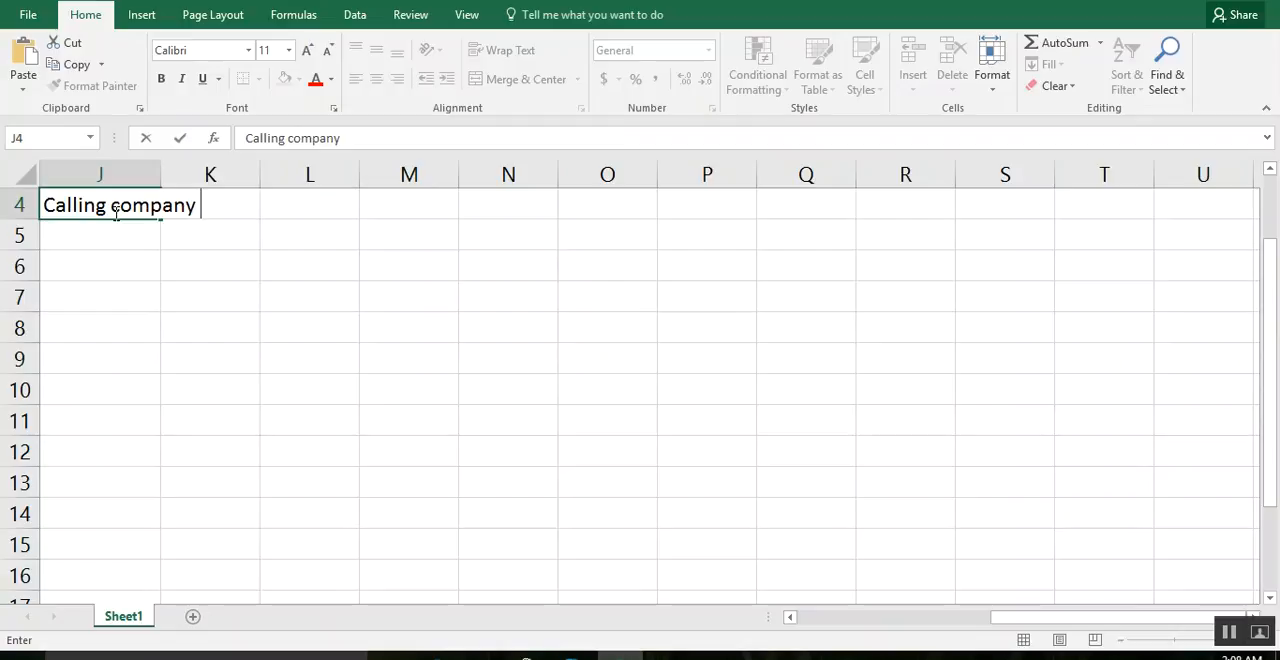
{"action": "key", "text": "Return"}
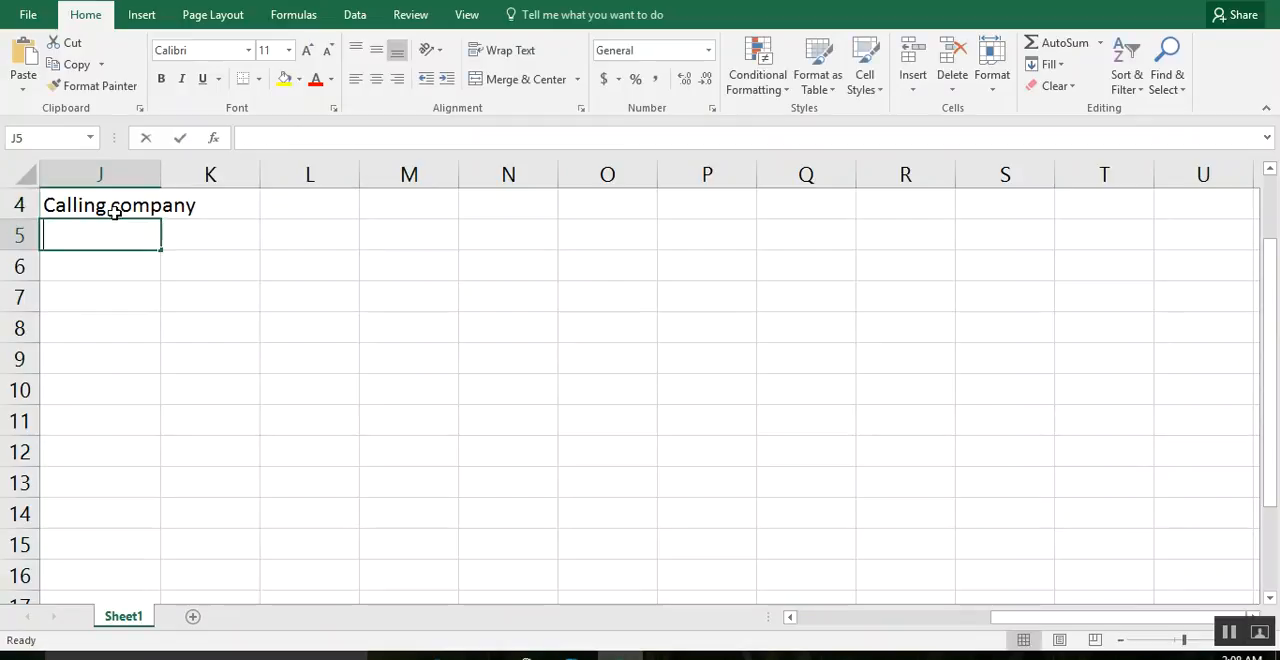
List the companies warid, zong, telnor and u fone in J5:J8 and widen column J to fit its heading.
{"action": "type", "text": "warid"}
{"action": "key", "text": "Return"}
{"action": "type", "text": "zong"}
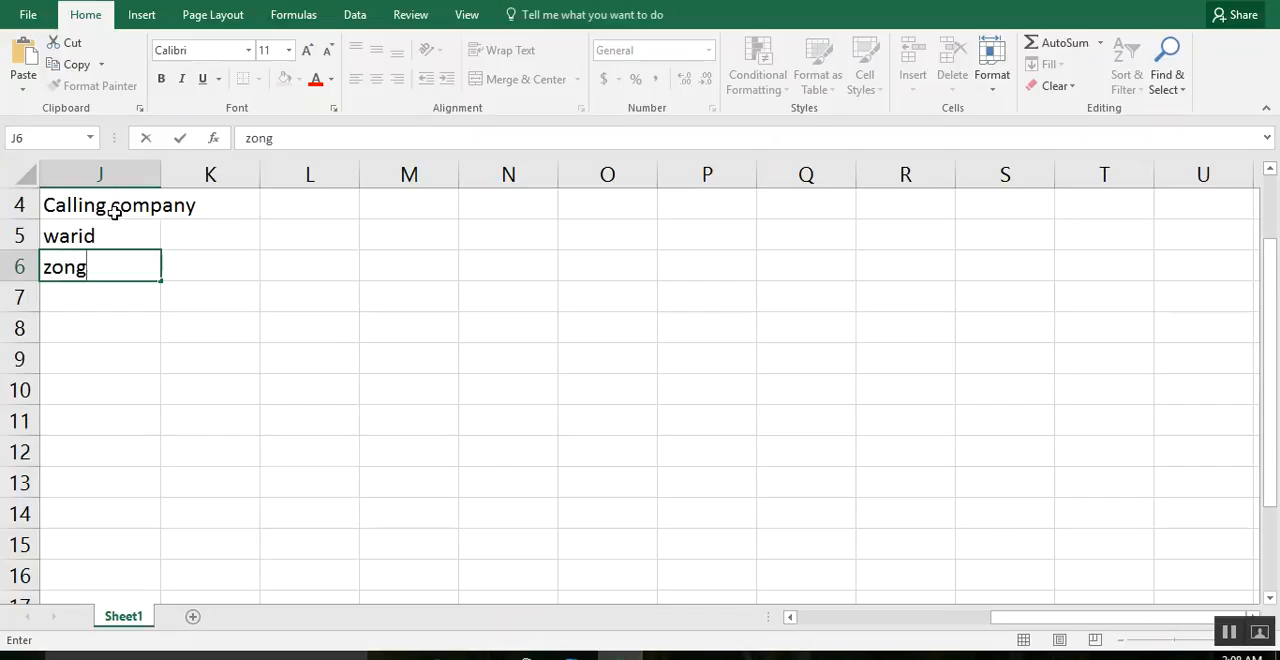
{"action": "key", "text": "Return"}
{"action": "type", "text": "telnor"}
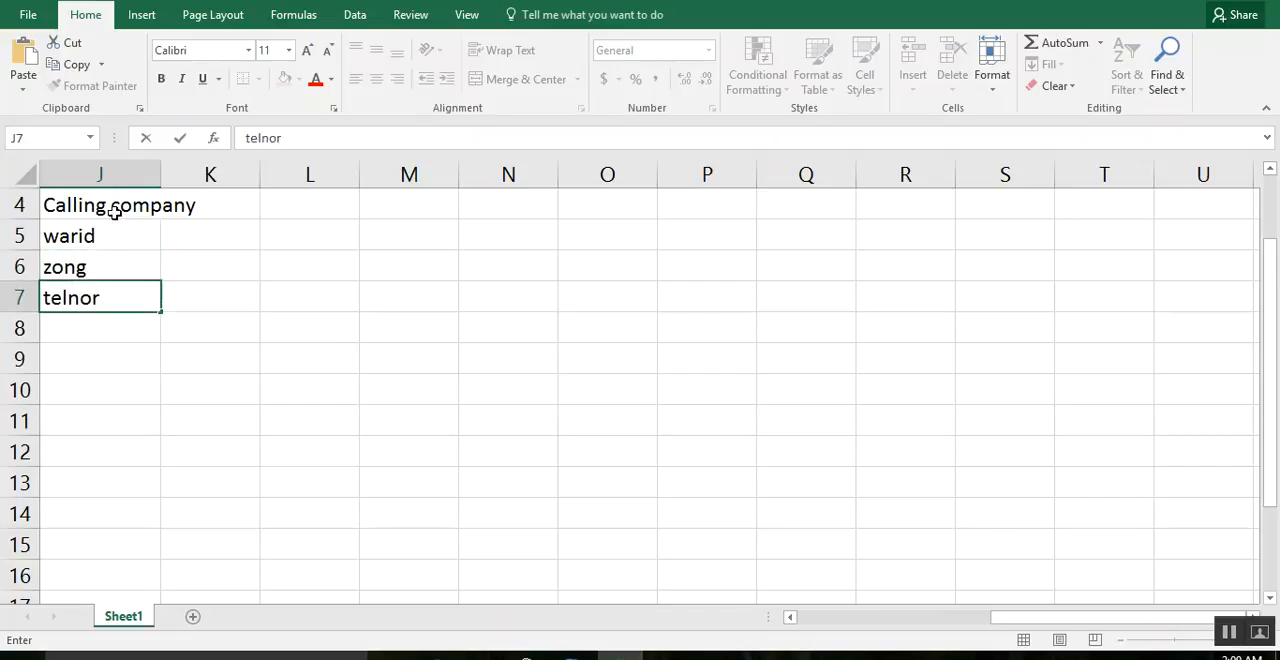
{"action": "key", "text": "Return"}
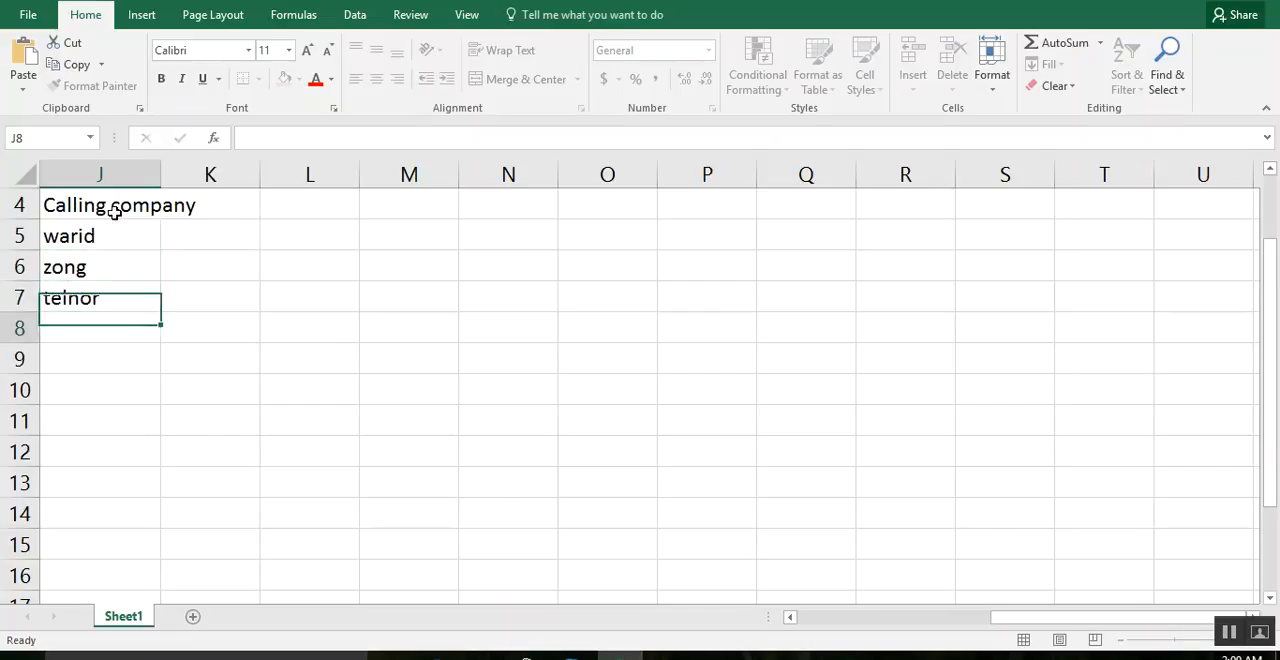
{"action": "type", "text": "u fone"}
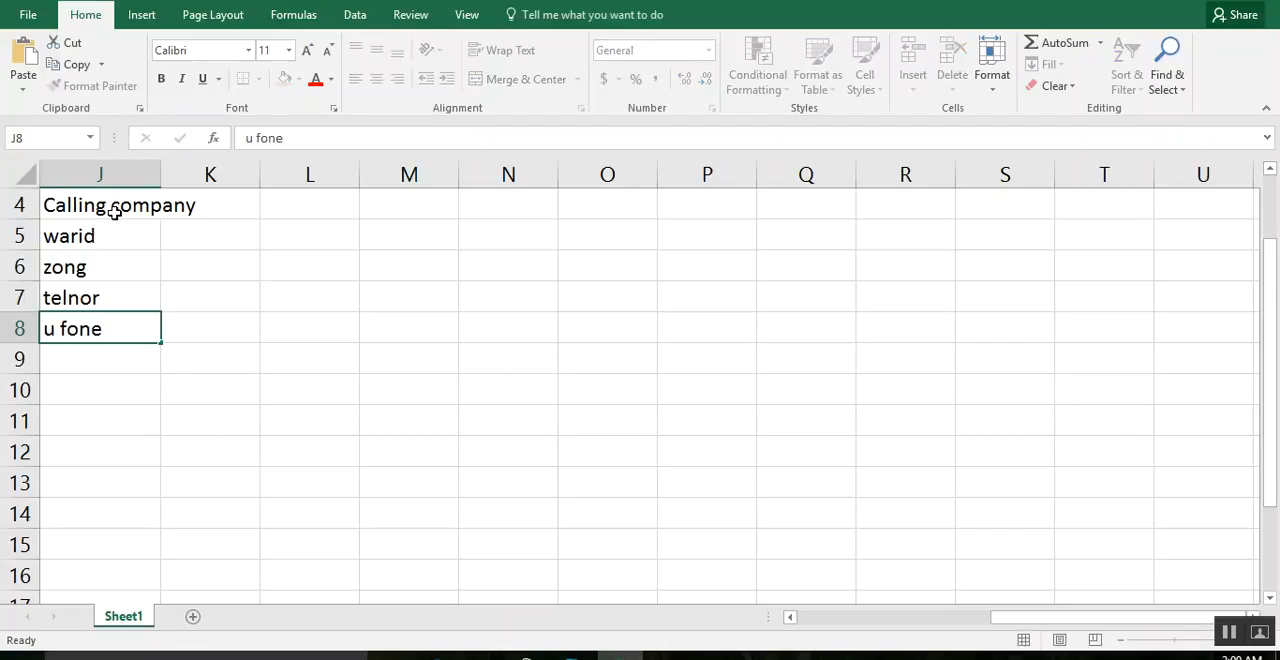
{"action": "key", "text": "Tab"}
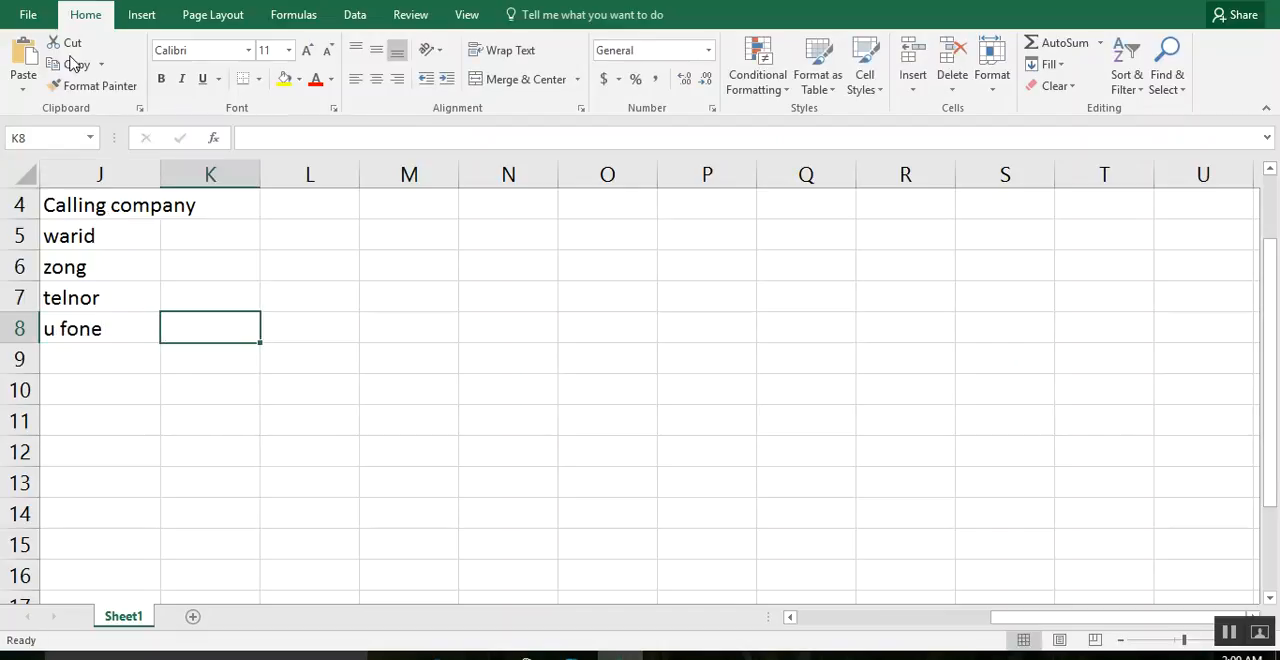
{"action": "left_click_drag", "start_coordinate": [161, 167], "coordinate": [211, 177]}
Enter the headings "call duration", "rate/minute" and "amount" in K4:M4, and widen columns K and L to fit.
{"action": "left_click", "coordinate": [226, 208]}
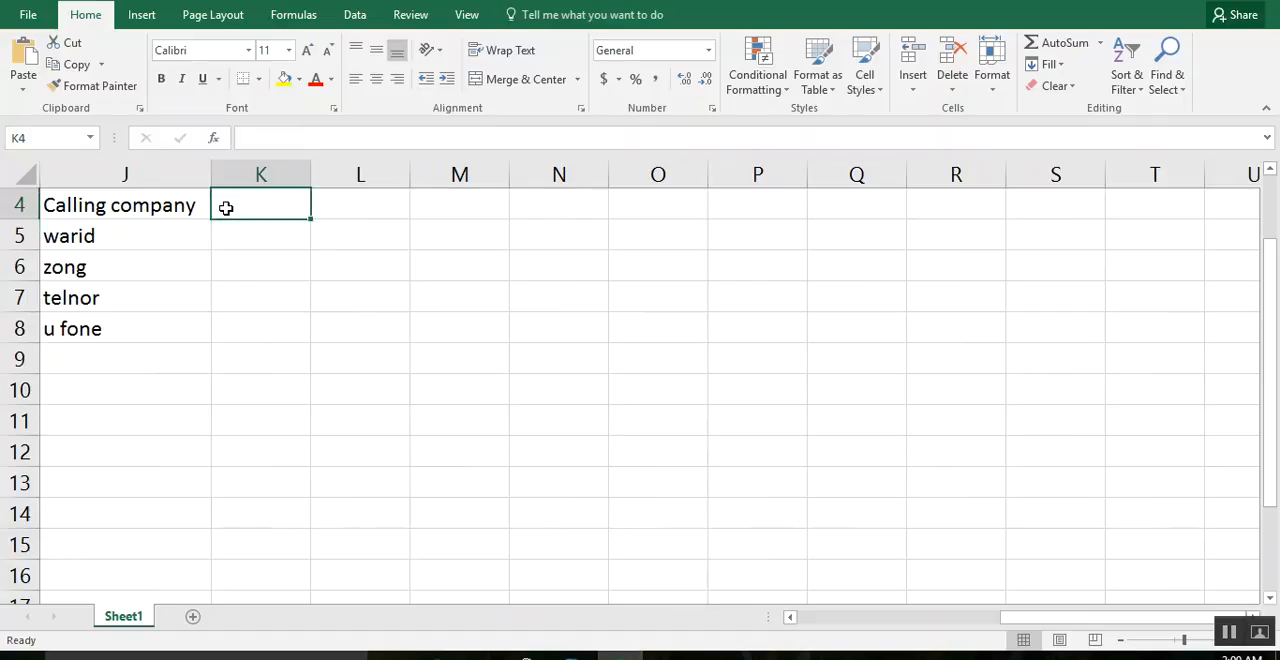
{"action": "type", "text": "call duration"}
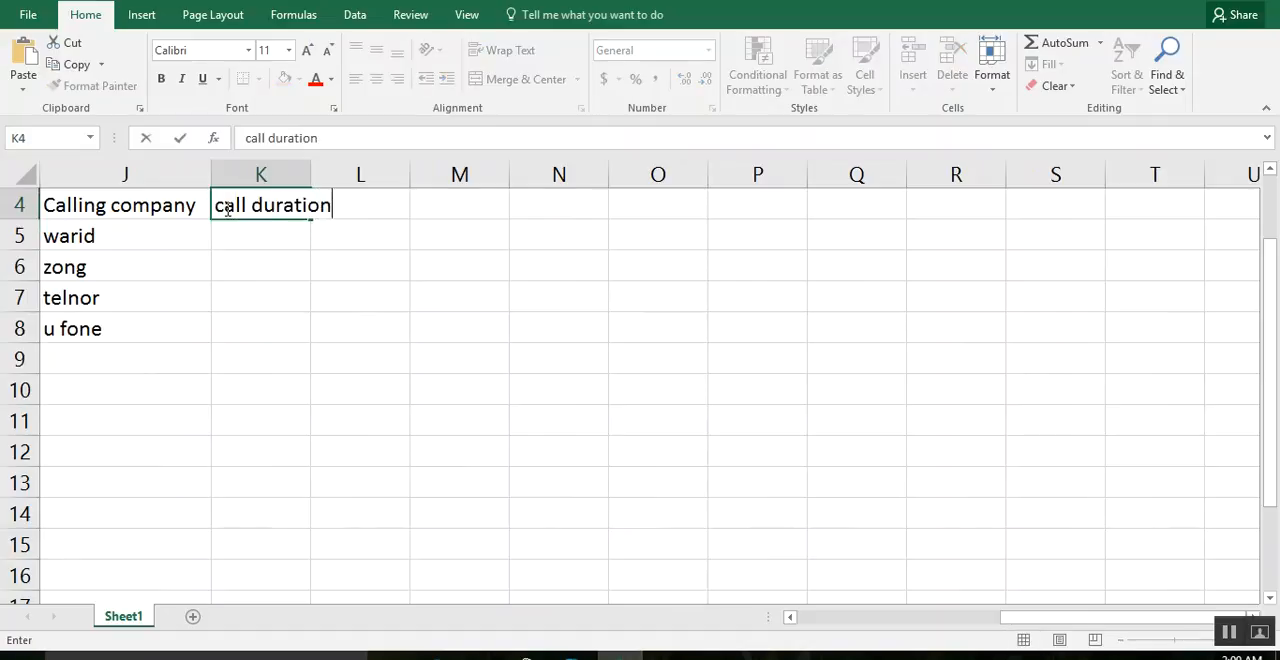
{"action": "key", "text": "Tab"}
{"action": "type", "text": "ra"}
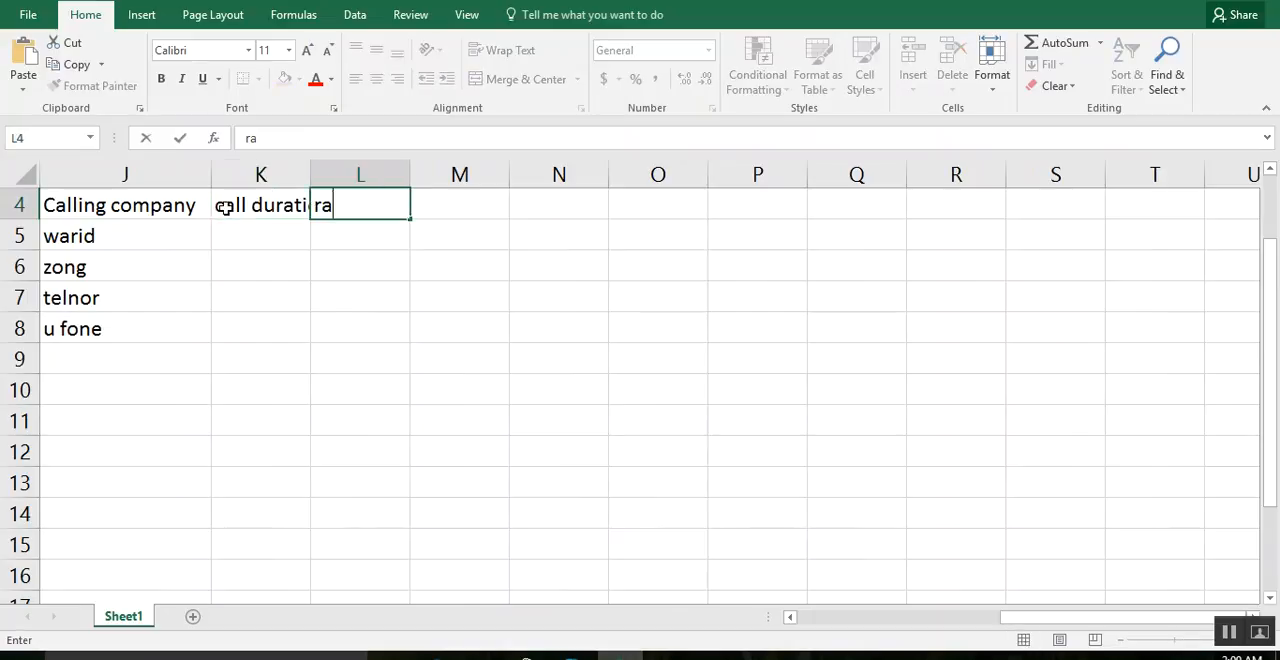
{"action": "type", "text": "te/minut e"}
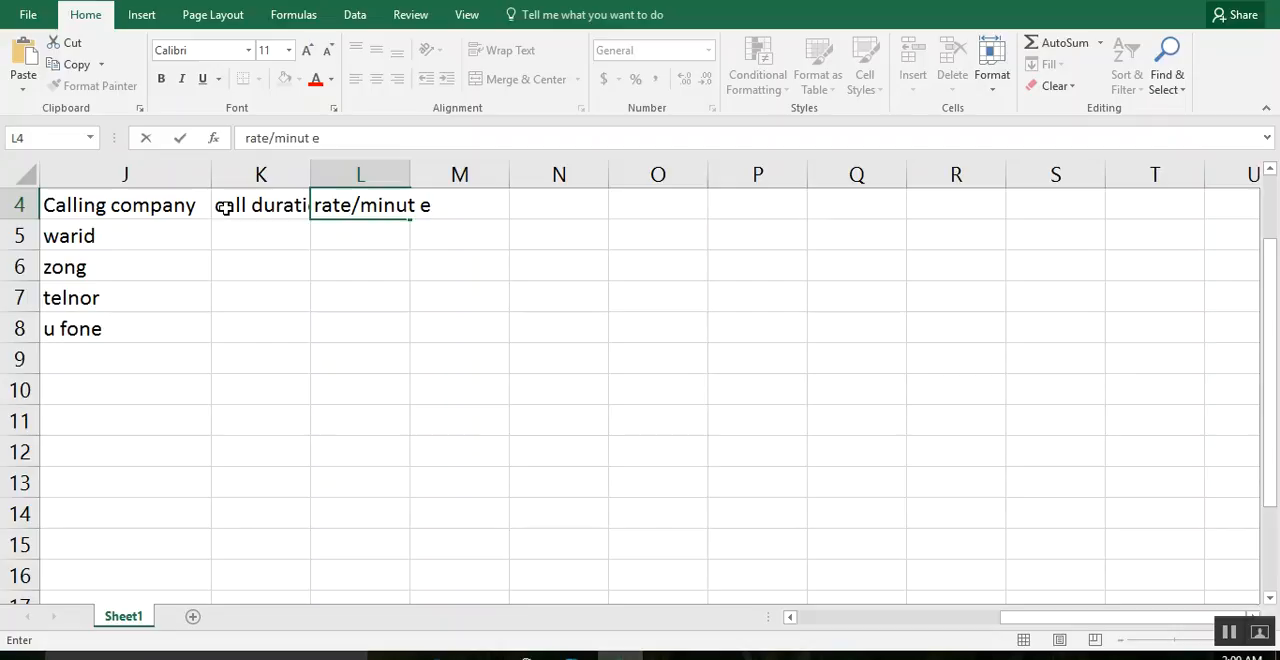
{"action": "key", "text": "BackSpace"}
{"action": "type", "text": "e"}
{"action": "key", "text": "Tab"}
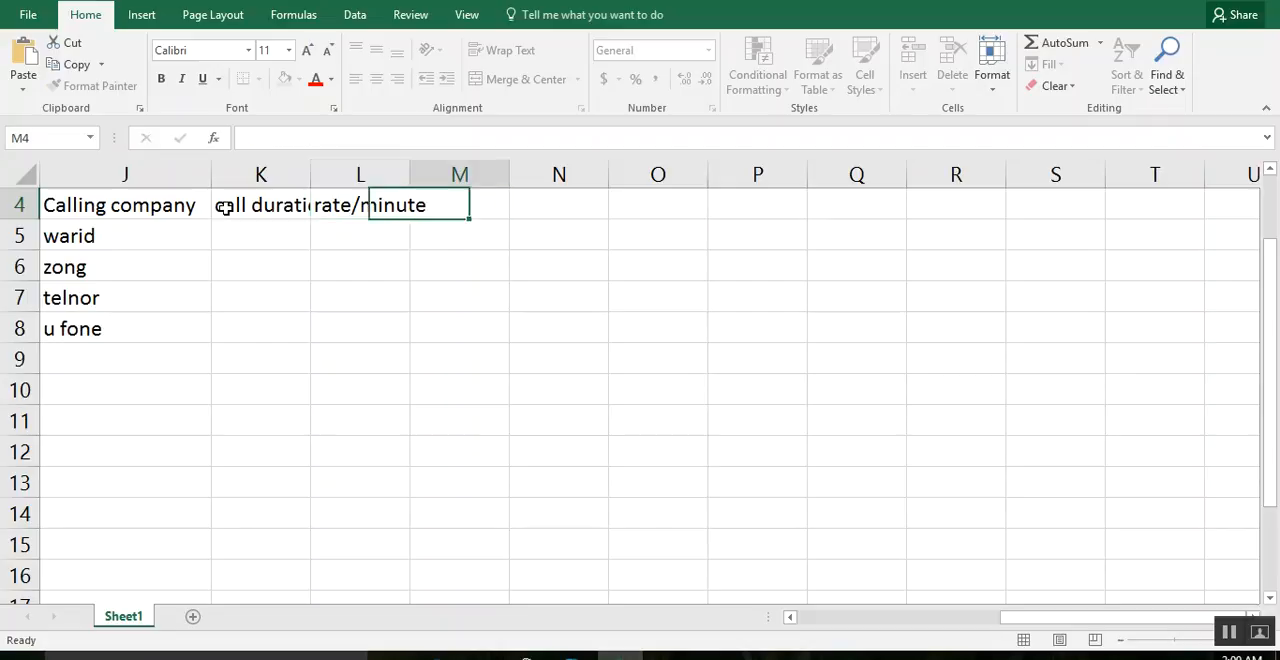
{"action": "type", "text": "amount"}
{"action": "key", "text": "Return"}
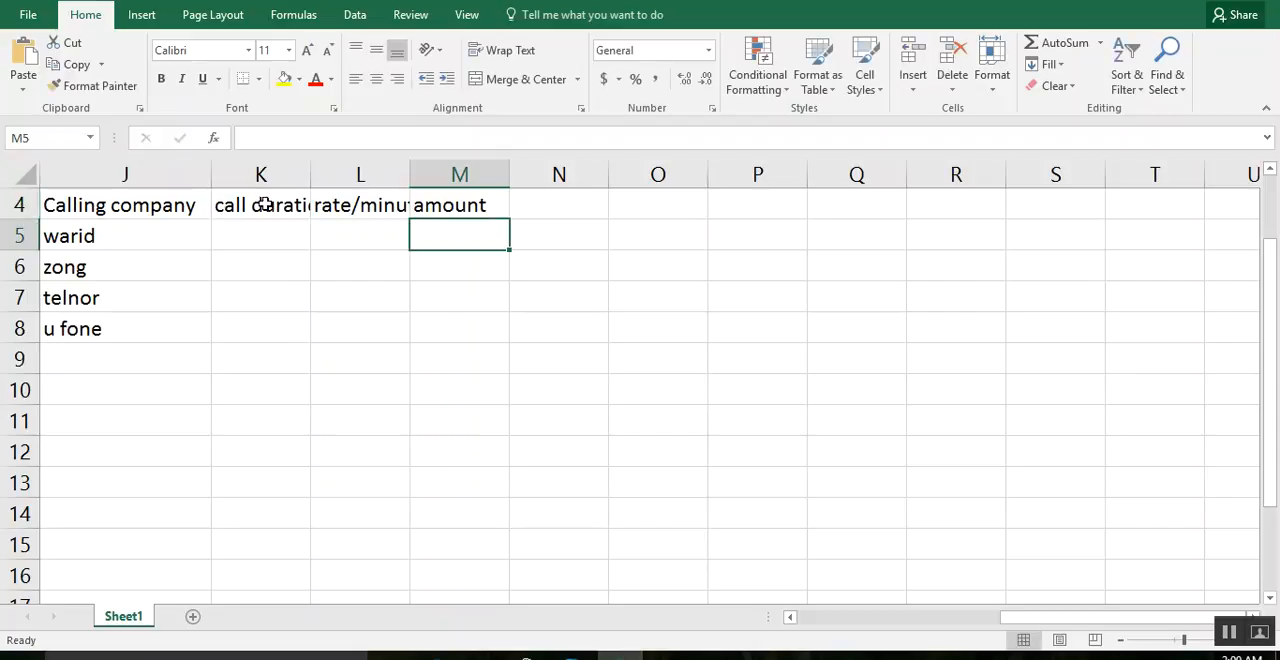
{"action": "left_click_drag", "start_coordinate": [410, 177], "coordinate": [434, 187]}
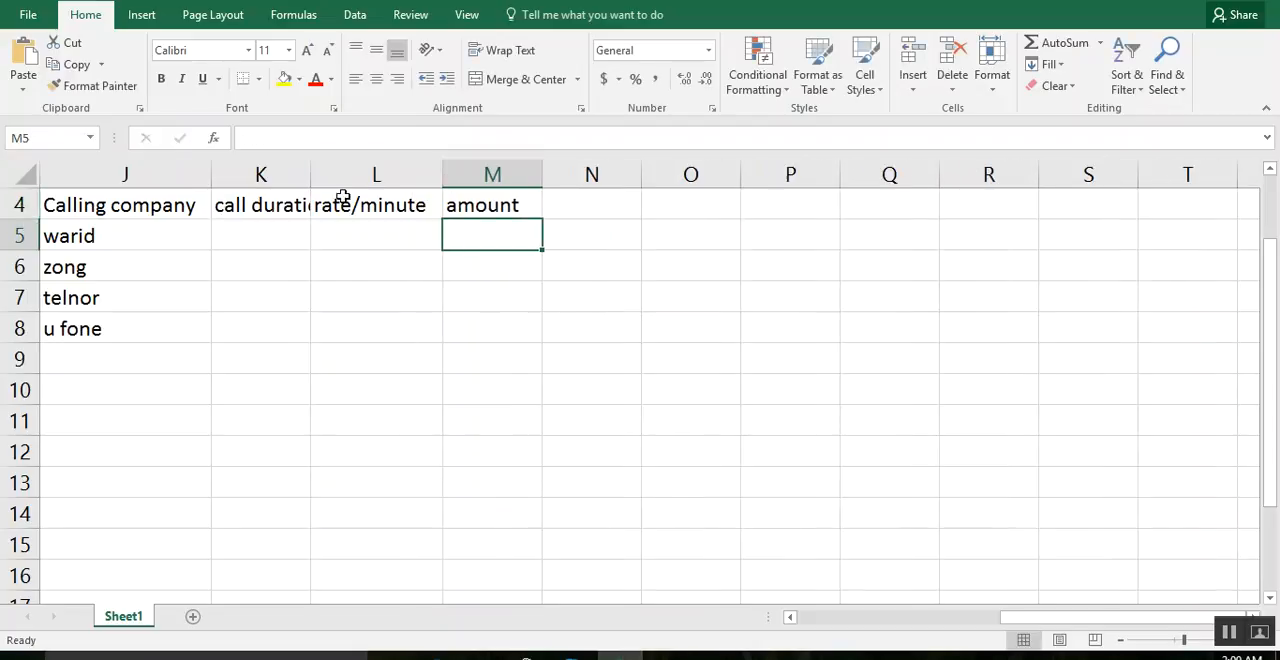
{"action": "left_click_drag", "start_coordinate": [310, 177], "coordinate": [333, 180]}
Enter the call durations 10, 20, 80 and 40 in K5:K8.
{"action": "left_click", "coordinate": [309, 225]}
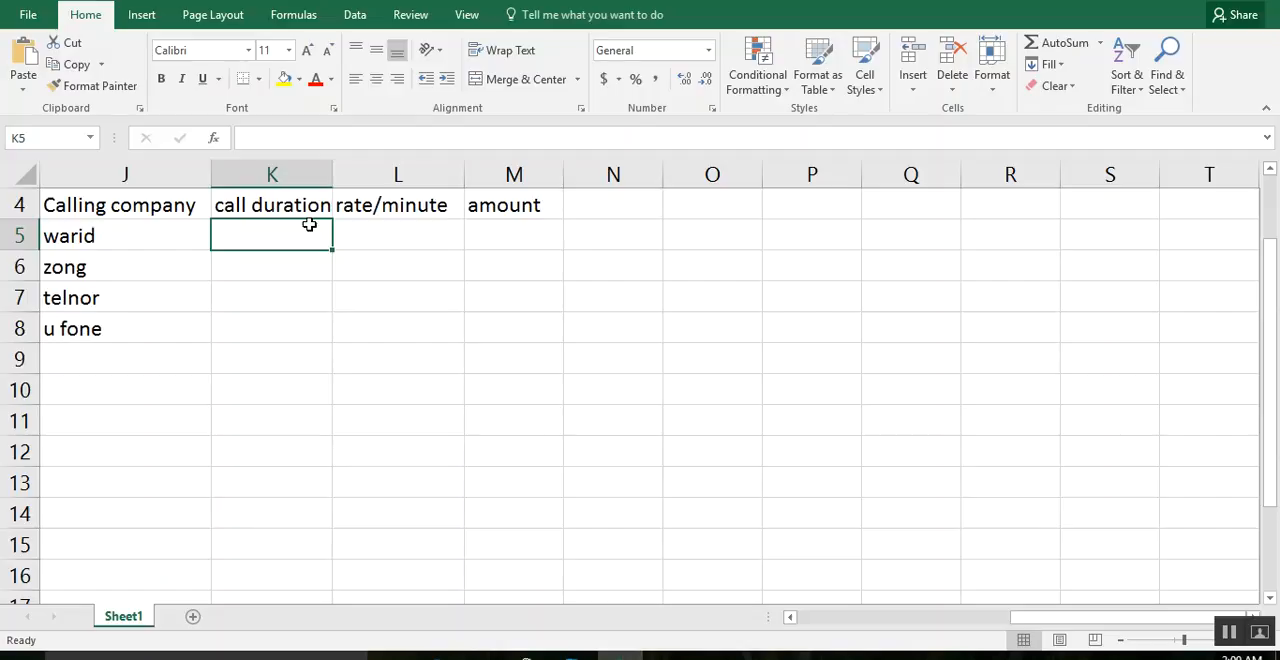
{"action": "type", "text": "10"}
{"action": "key", "text": "Return"}
{"action": "type", "text": "20"}
{"action": "key", "text": "Return"}
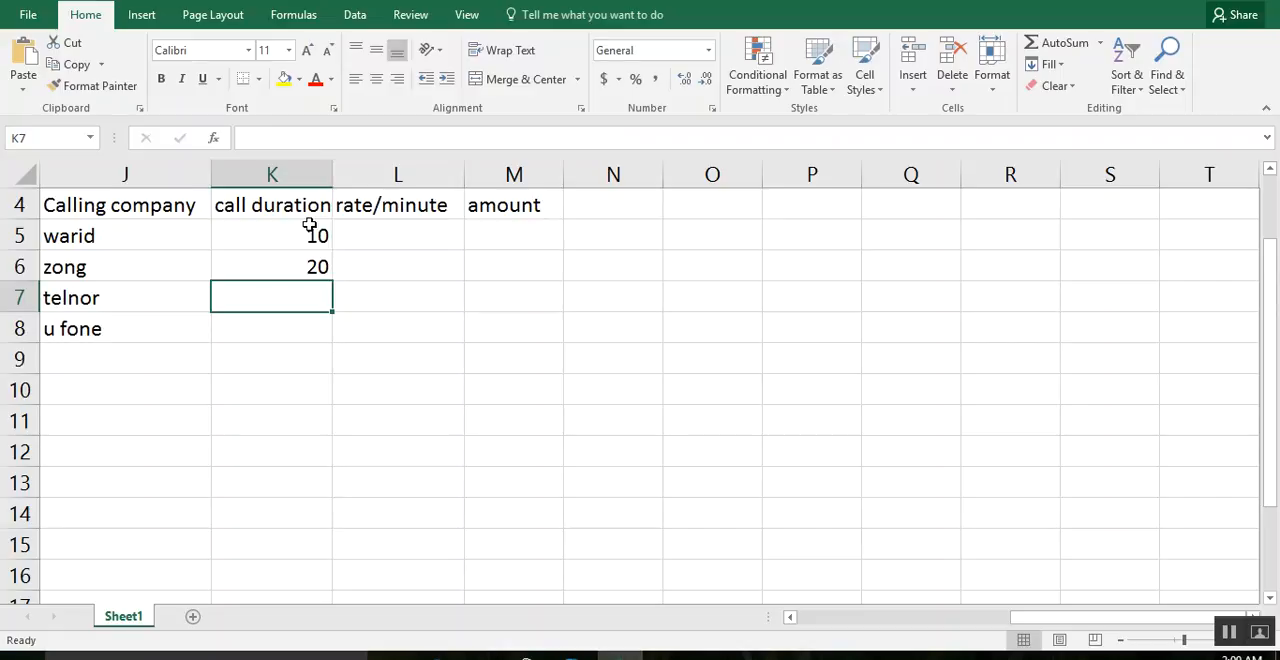
{"action": "type", "text": "80"}
{"action": "key", "text": "Return"}
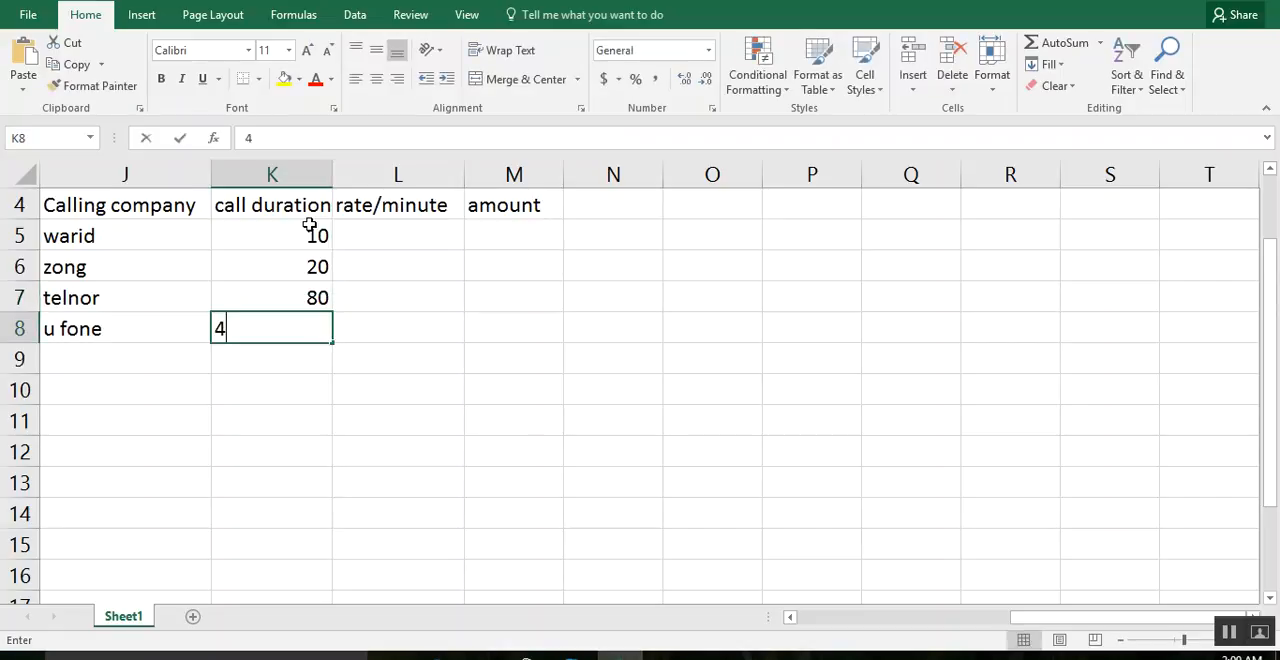
{"action": "type", "text": "40"}
{"action": "key", "text": "ctrl+Return"}
Enter the per-minute rates 4, 5, 6 and 7 in L5:L8.
{"action": "key", "text": "Right"}
{"action": "key", "text": "Up"}
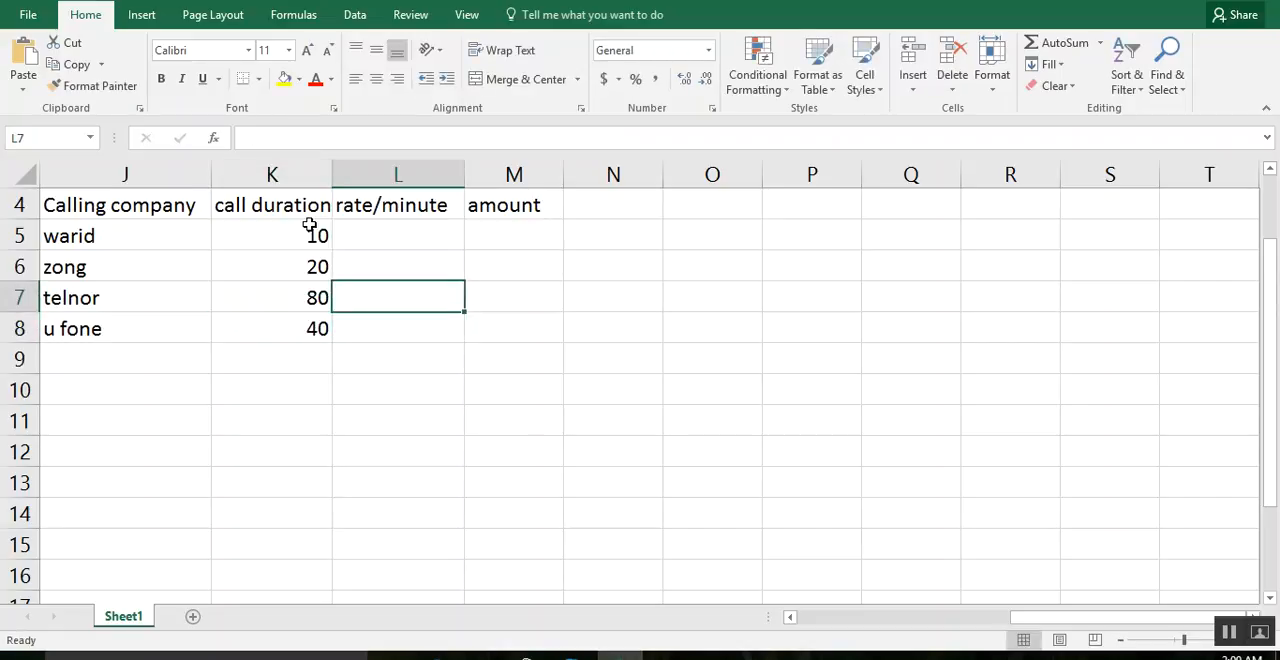
{"action": "key", "text": "Up"}
{"action": "key", "text": "Up"}
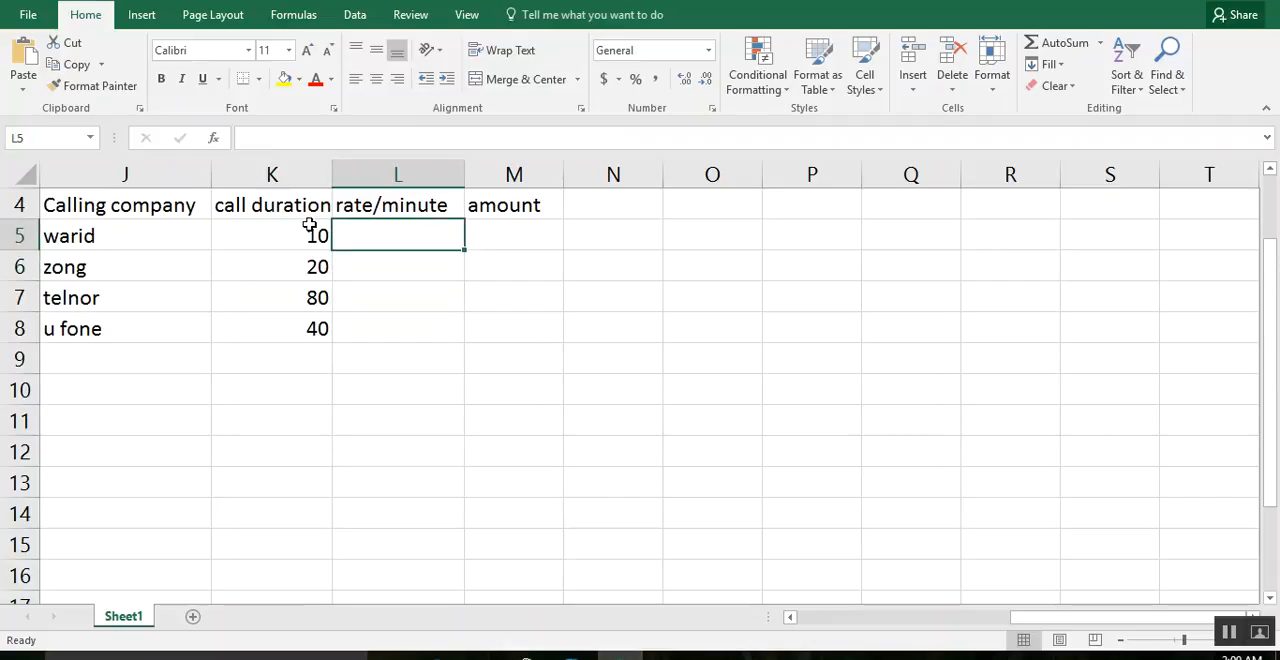
{"action": "type", "text": "4"}
{"action": "key", "text": "Return"}
{"action": "type", "text": "5"}
{"action": "key", "text": "Return"}
{"action": "type", "text": "6"}
{"action": "key", "text": "Return"}
{"action": "type", "text": "7"}
{"action": "key", "text": "Return"}
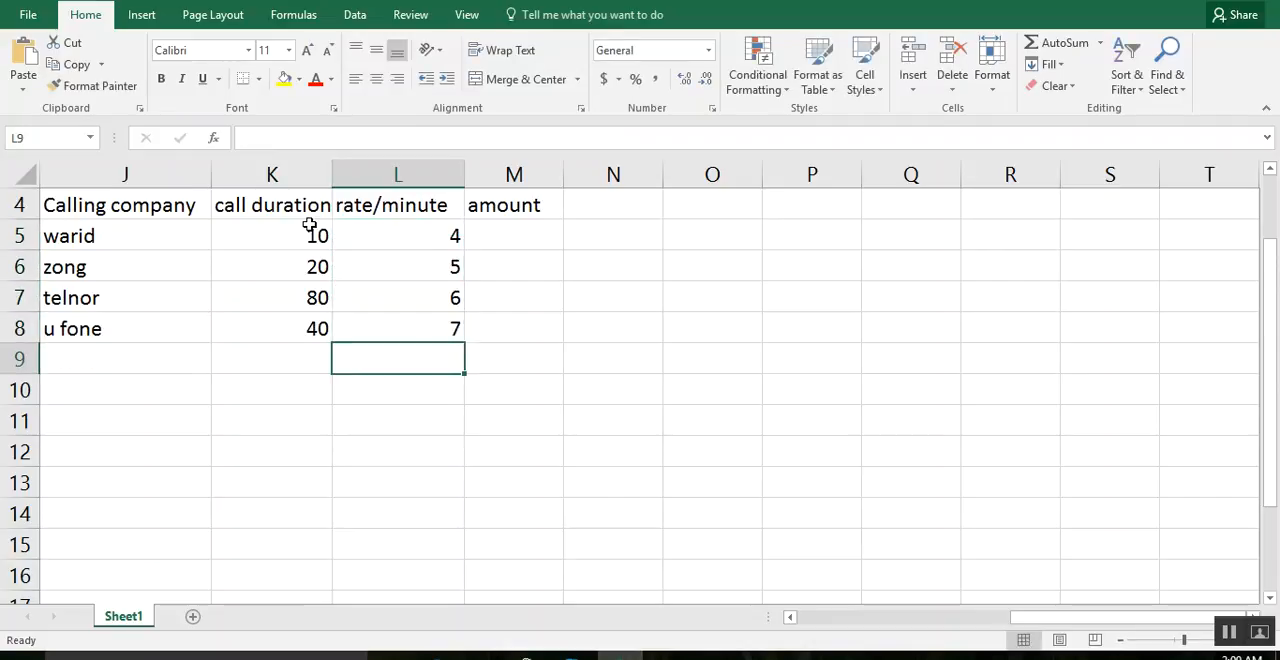
Begin a formula with an equals sign in M5, the amount cell for warid.
{"action": "key", "text": "Right"}
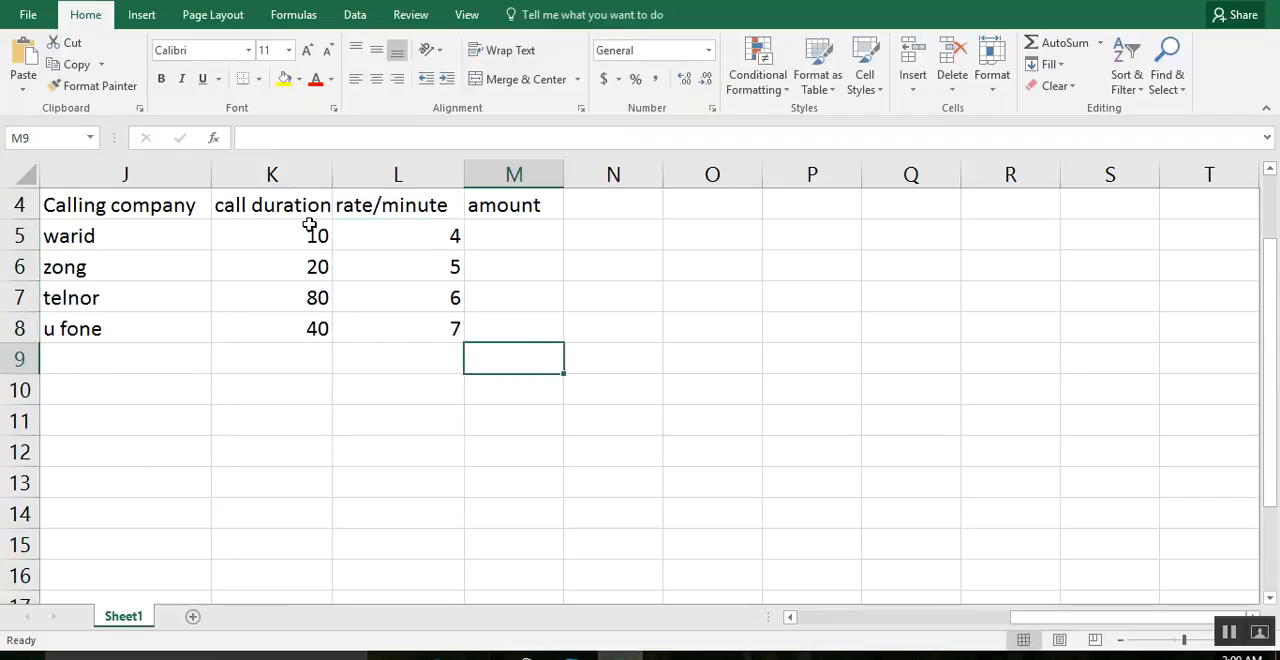
{"action": "key", "text": "Up"}
{"action": "key", "text": "Up"}
{"action": "key", "text": "Up"}
{"action": "key", "text": "Up"}
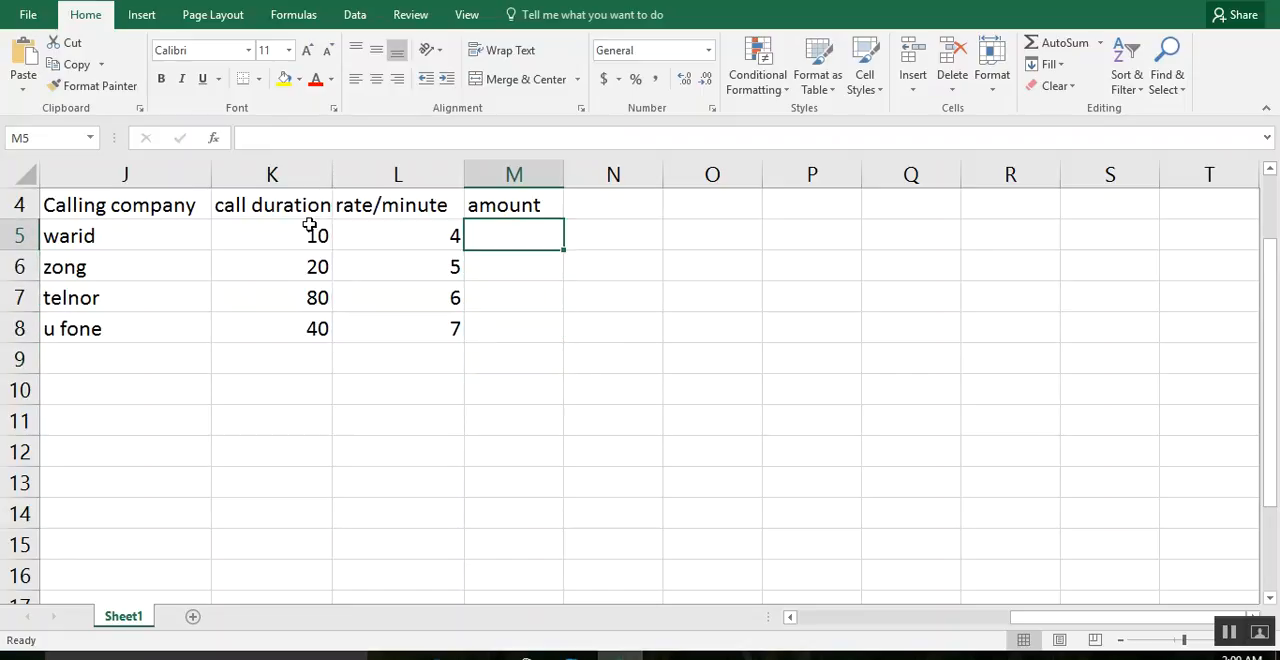
{"action": "type", "text": "="}
{"action": "left_click_drag", "start_coordinate": [309, 226], "coordinate": [301, 226]}
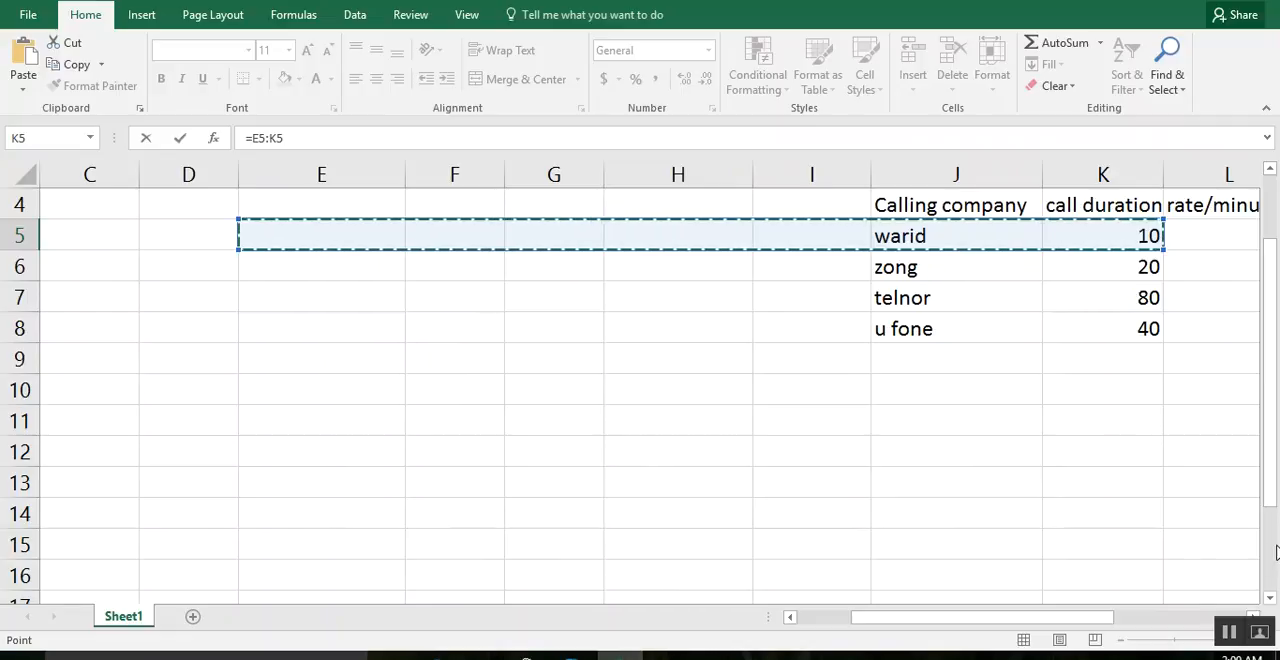
{"action": "left_click", "coordinate": [1170, 617]}
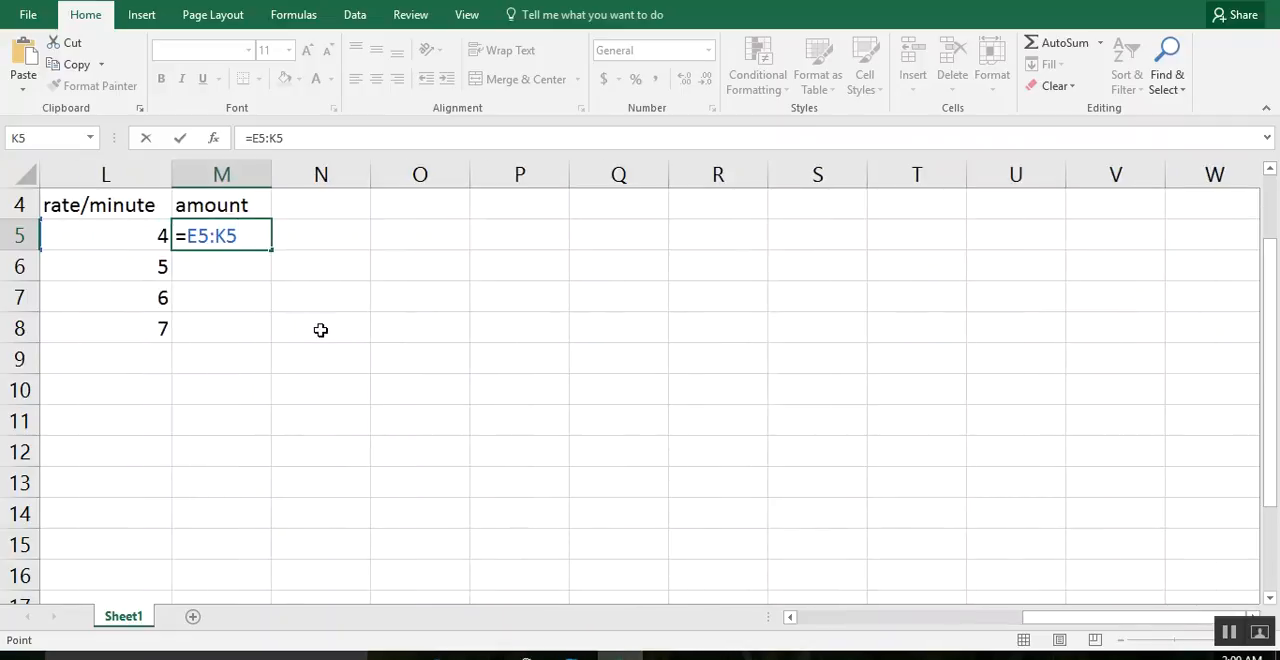
{"action": "left_click", "coordinate": [1003, 618]}
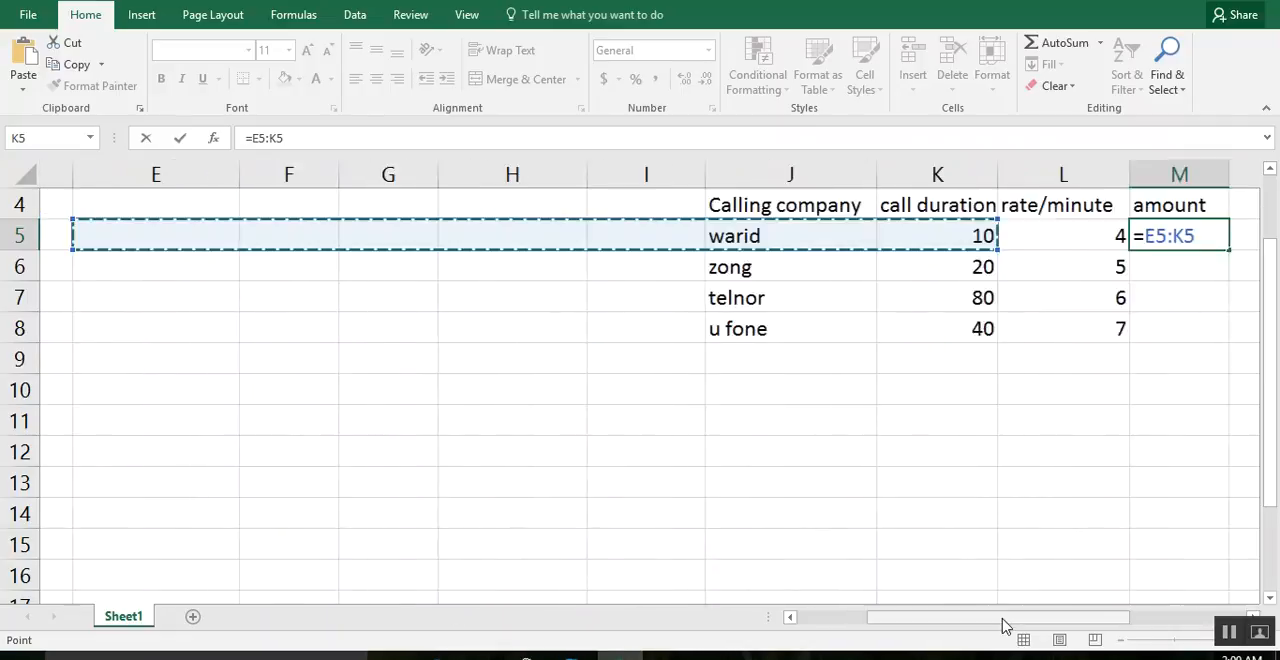
{"action": "left_click_drag", "start_coordinate": [1008, 620], "coordinate": [1099, 603]}
{"action": "left_click", "coordinate": [789, 392]}
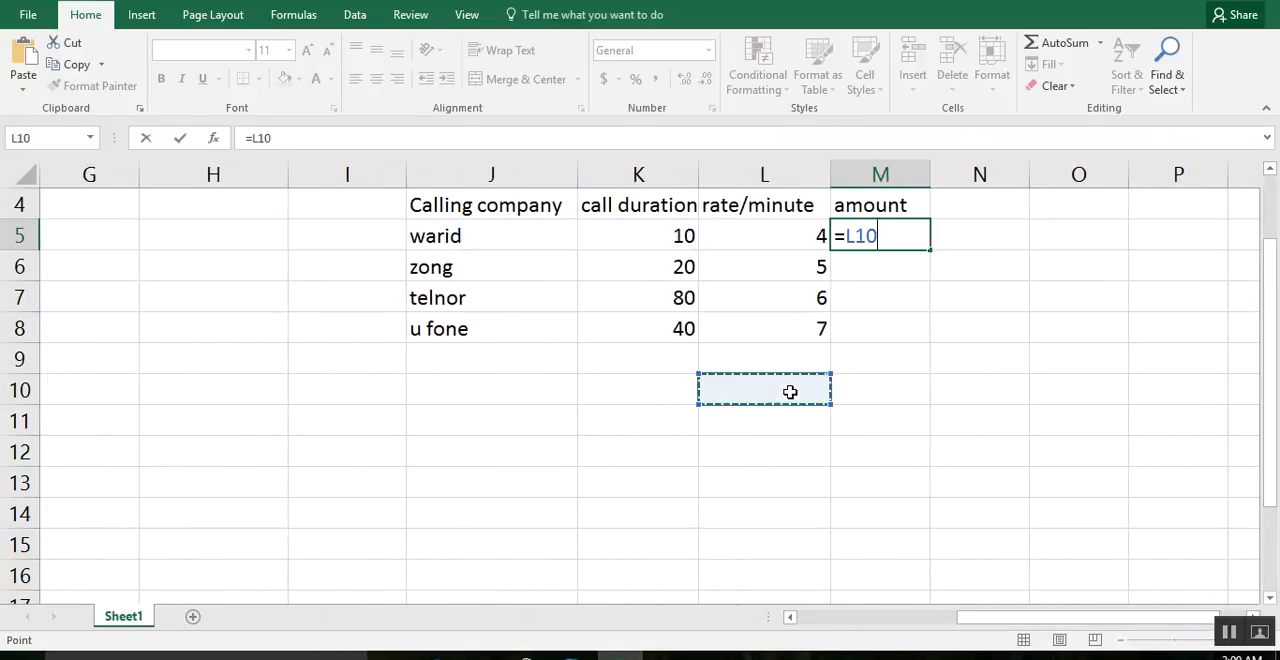
{"action": "left_click", "coordinate": [900, 235]}
{"action": "key", "text": "BackSpace"}
{"action": "key", "text": "BackSpace"}
{"action": "key", "text": "BackSpace"}
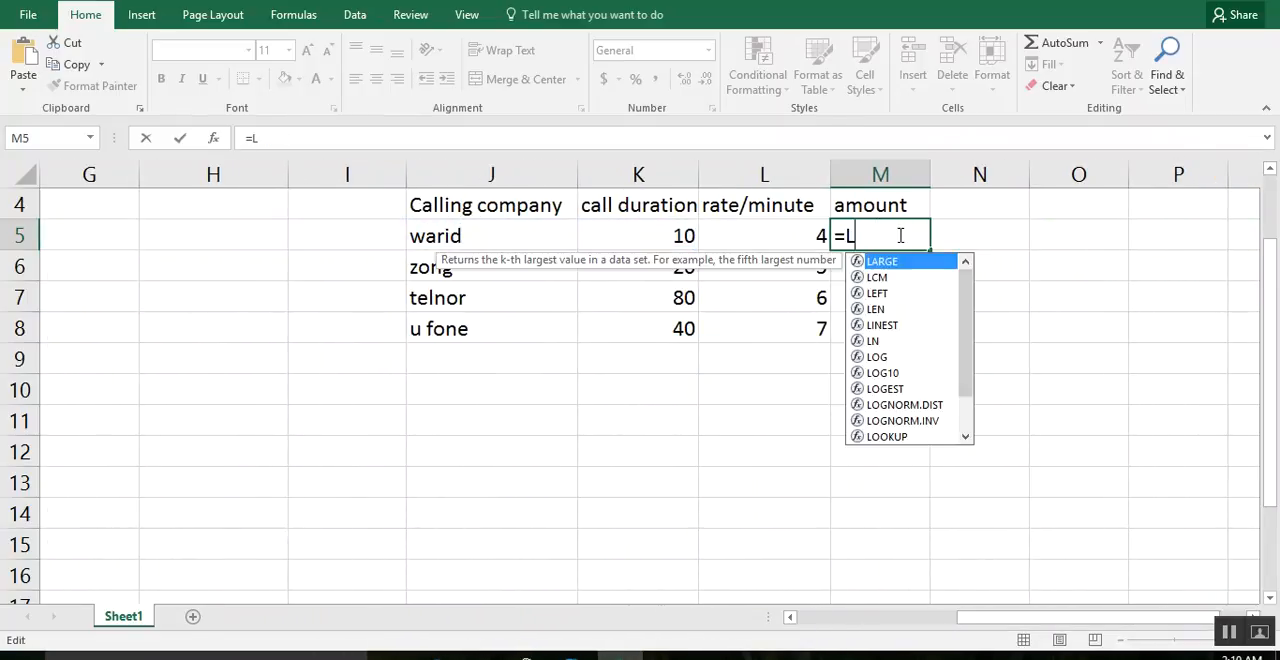
Complete the amount formula in M5 as =K5*L5, multiplying call duration by rate.
{"action": "left_click", "coordinate": [681, 235]}
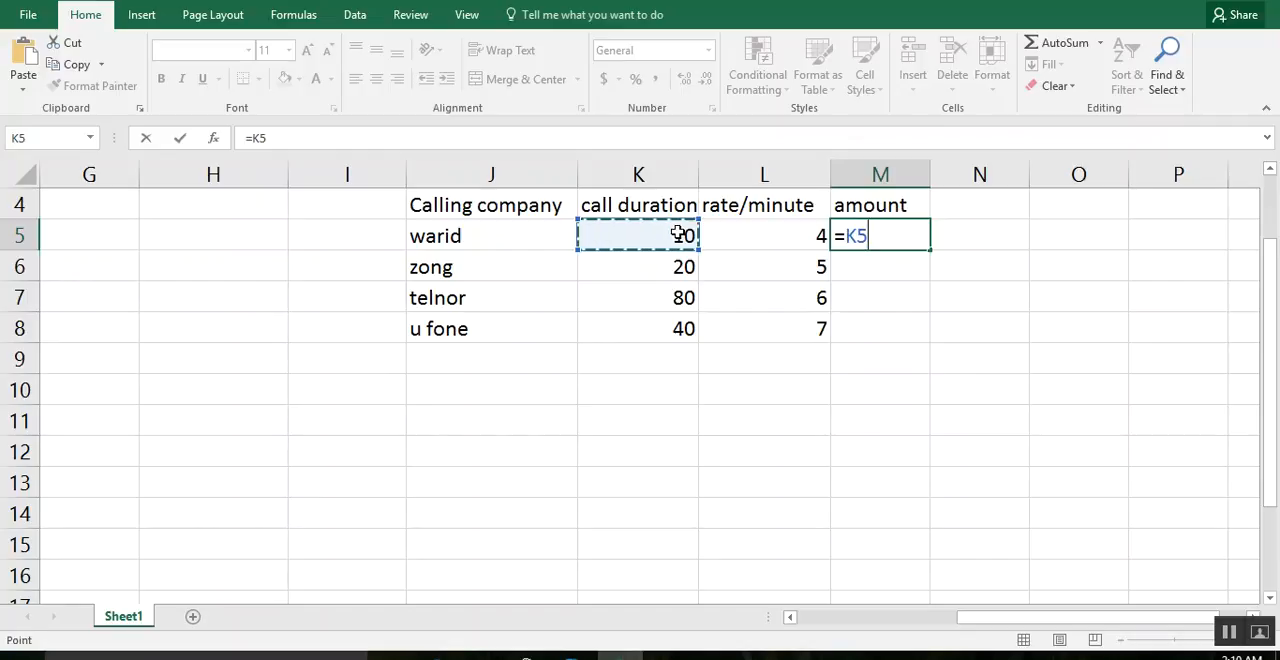
{"action": "type", "text": "*"}
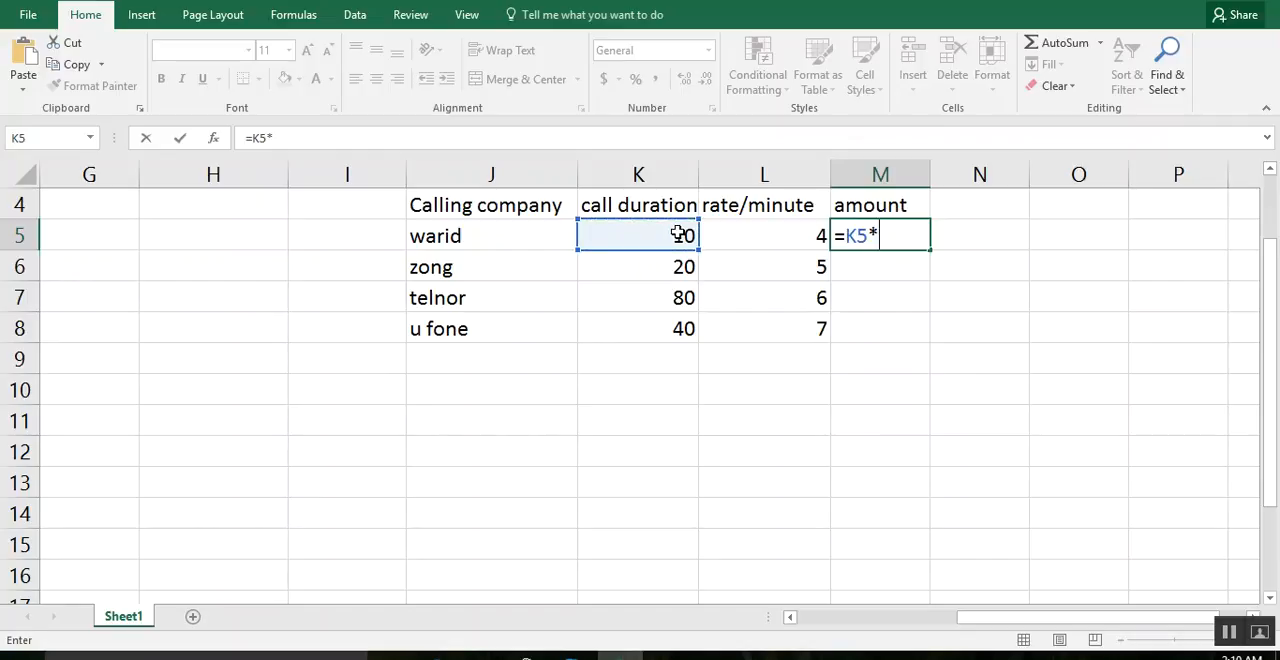
{"action": "left_click", "coordinate": [818, 235]}
{"action": "key", "text": "Return"}
Fill the amount formula from M5 down through M8 for the remaining companies.
{"action": "left_click", "coordinate": [857, 237]}
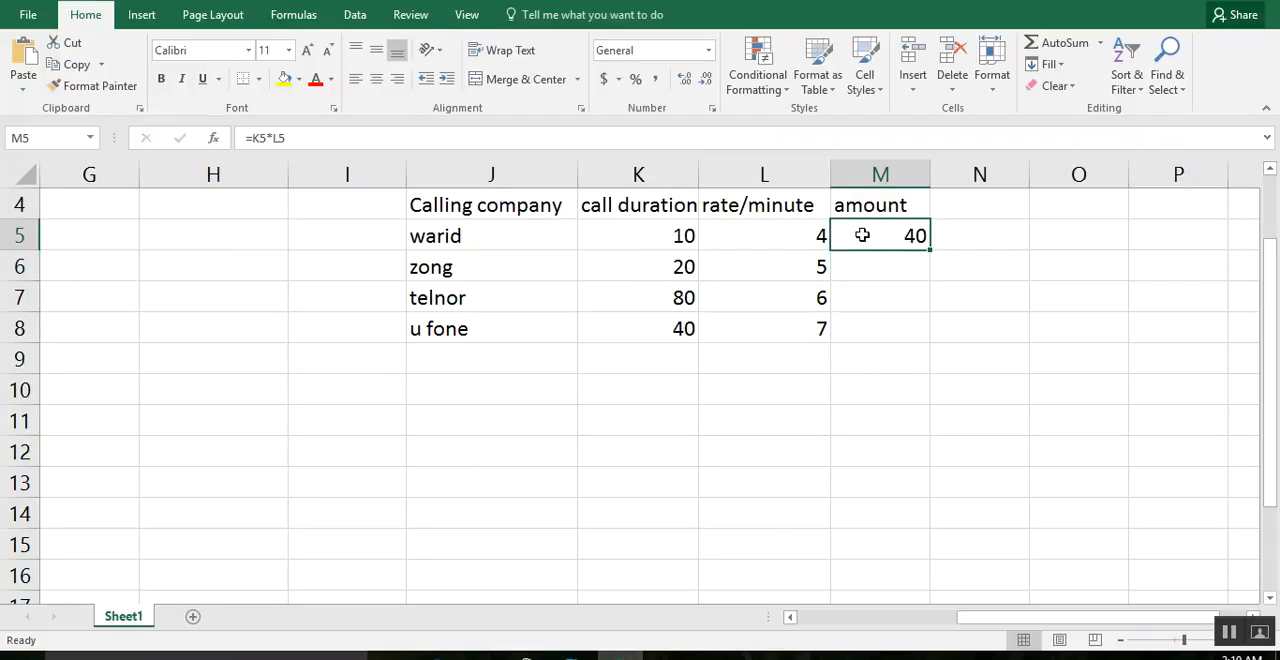
{"action": "left_click", "coordinate": [928, 252]}
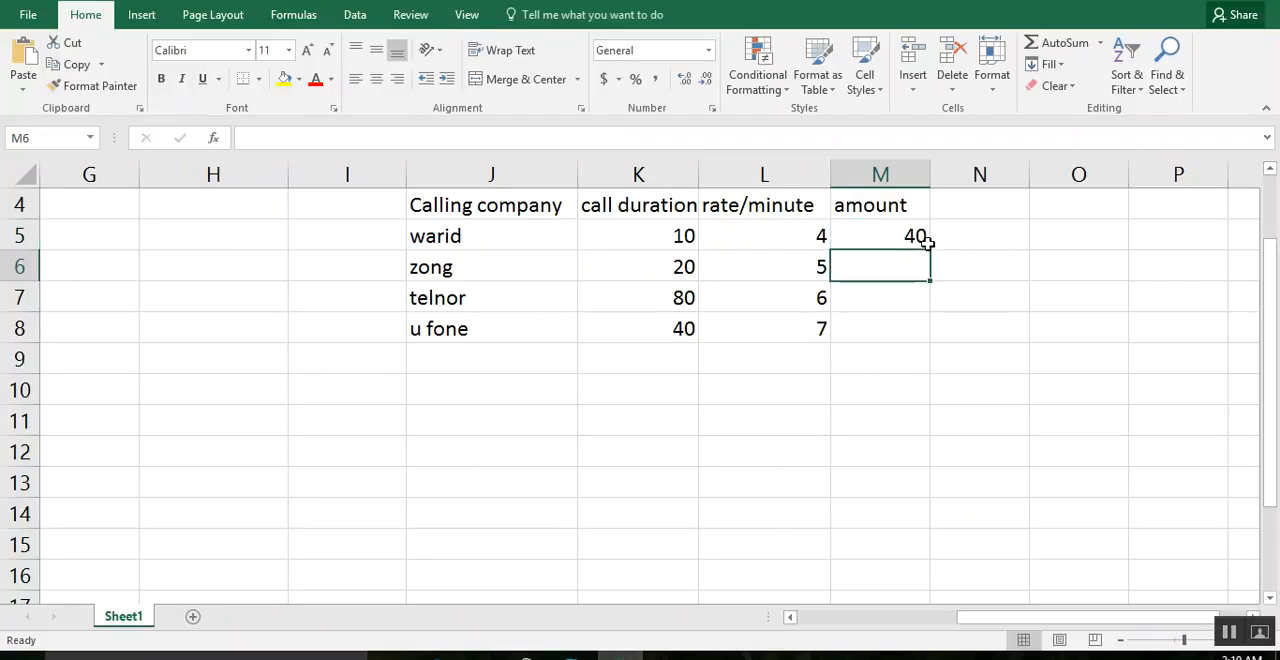
{"action": "left_click", "coordinate": [929, 246]}
{"action": "left_click_drag", "start_coordinate": [929, 246], "coordinate": [915, 350]}
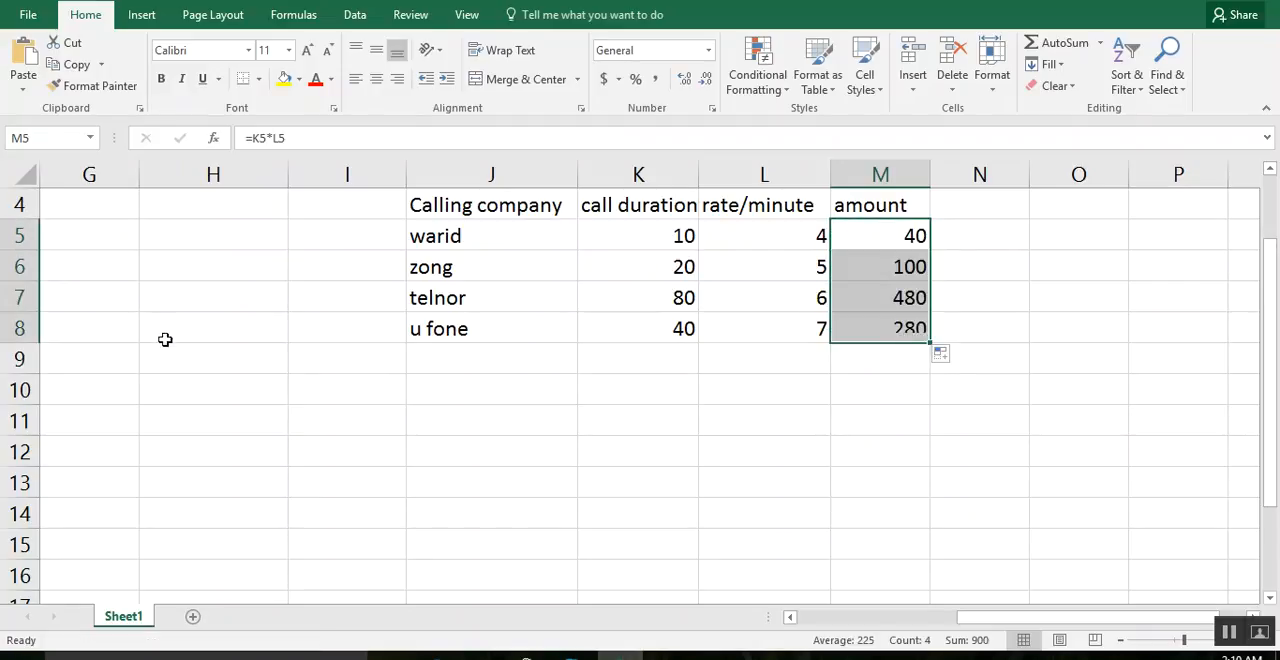
Add the label "total" in J9, directly below the company list.
{"action": "left_click", "coordinate": [424, 371]}
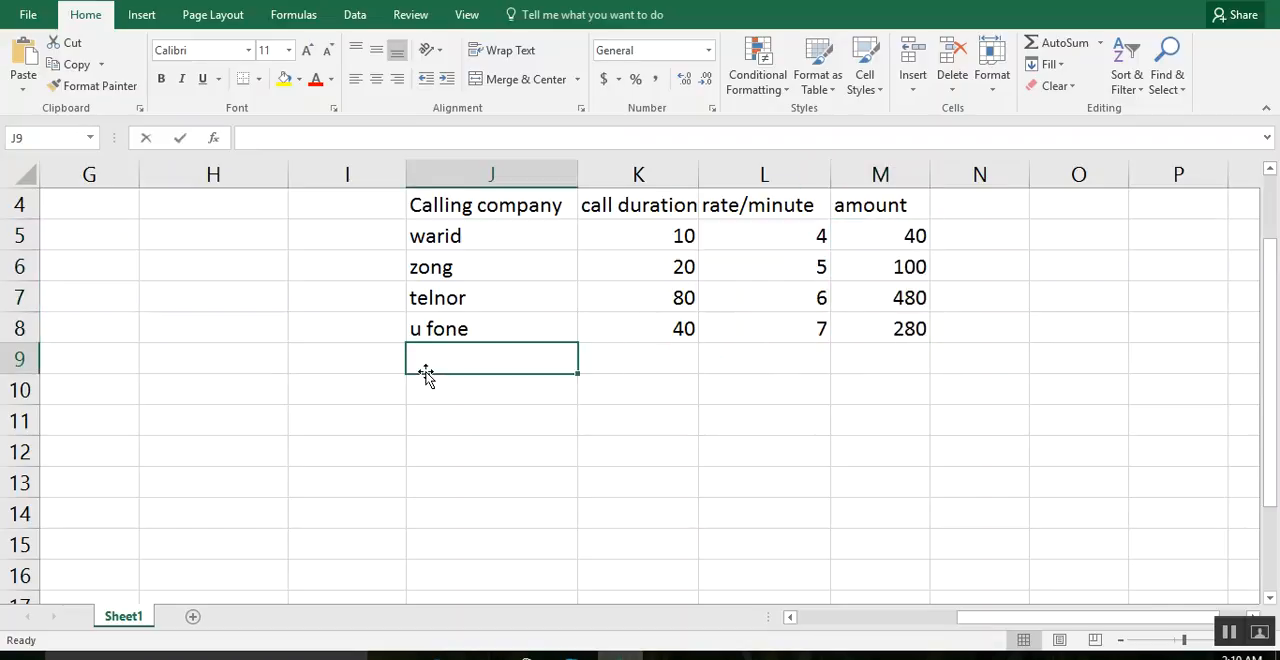
{"action": "type", "text": "tota"}
{"action": "key", "text": "ctrl+Return"}
{"action": "key", "text": "Right"}
{"action": "key", "text": "Right"}
{"action": "key", "text": "Right"}
{"action": "key", "text": "Right"}
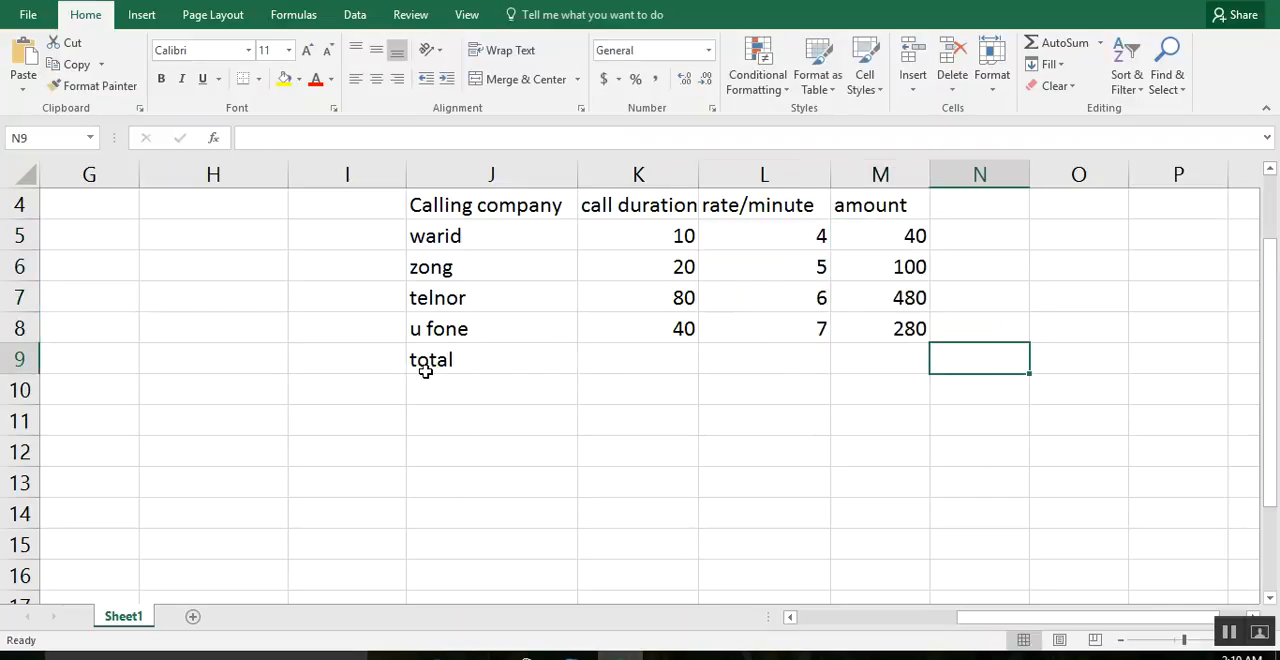
Total the amounts in M9 with a SUM formula over M5 through M8.
{"action": "key", "text": "Left"}
{"action": "type", "text": "=sum("}
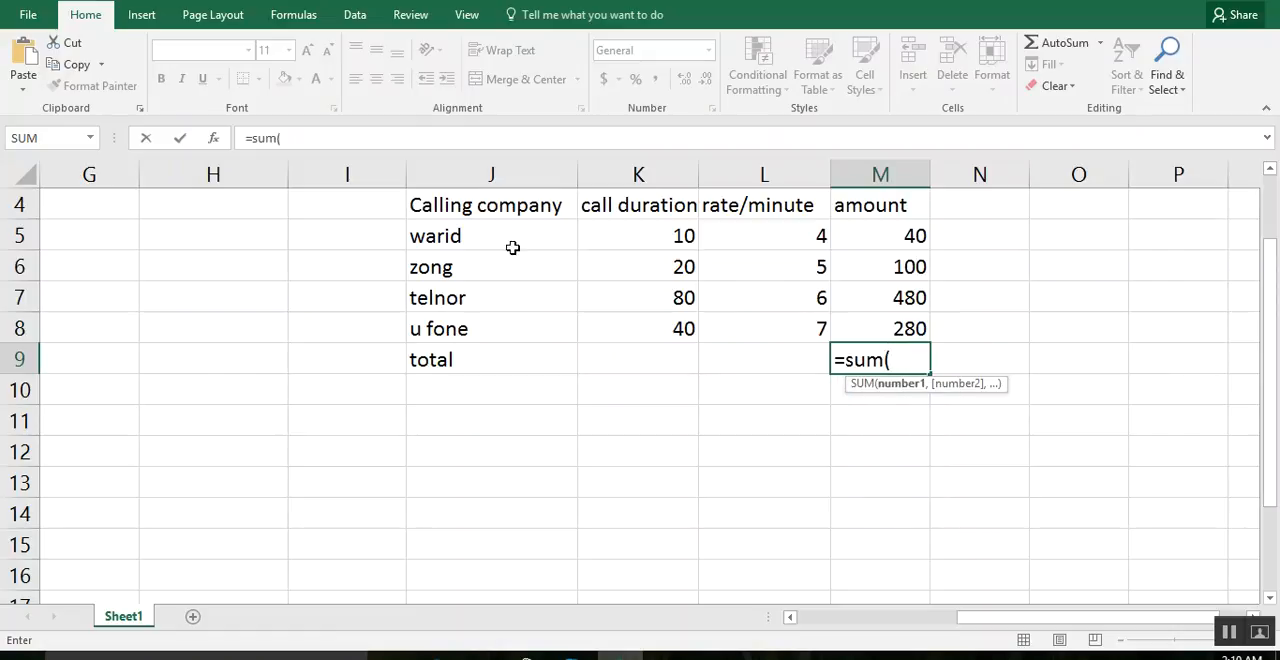
{"action": "left_click_drag", "start_coordinate": [912, 237], "coordinate": [908, 322]}
{"action": "key", "text": "Return"}
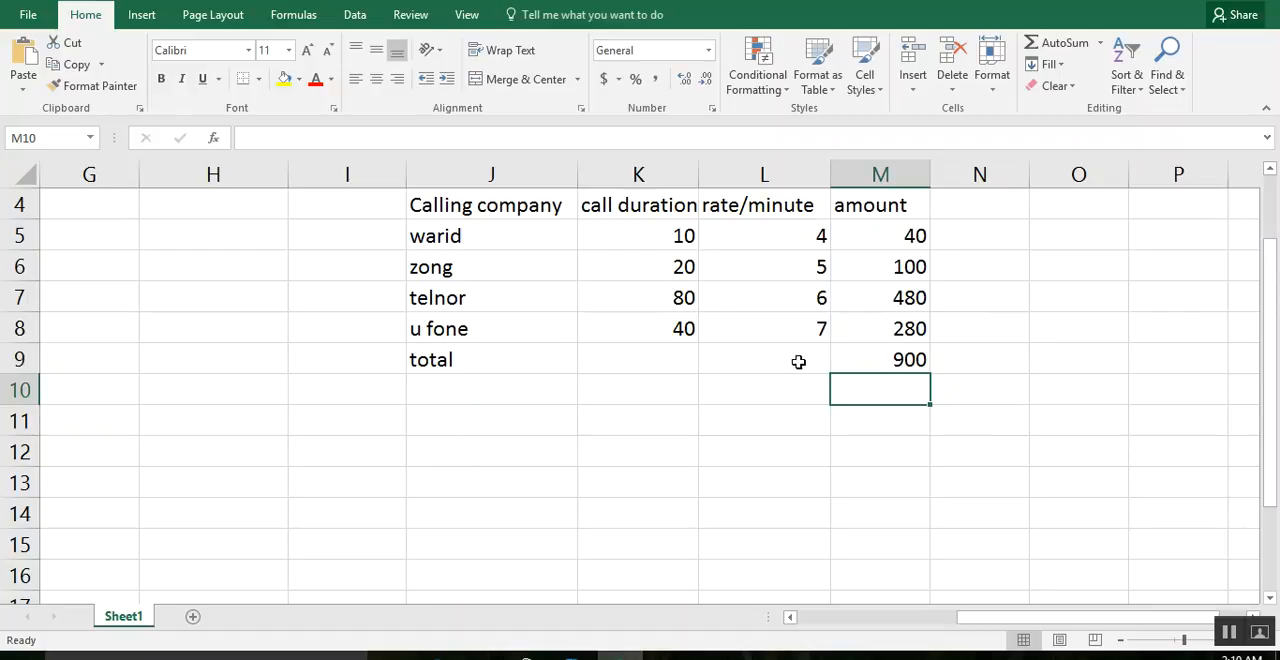
Start a second table below the first with the headers "Name" in G13 and "score" in H13.
{"action": "left_click_drag", "start_coordinate": [1266, 378], "coordinate": [1248, 443]}
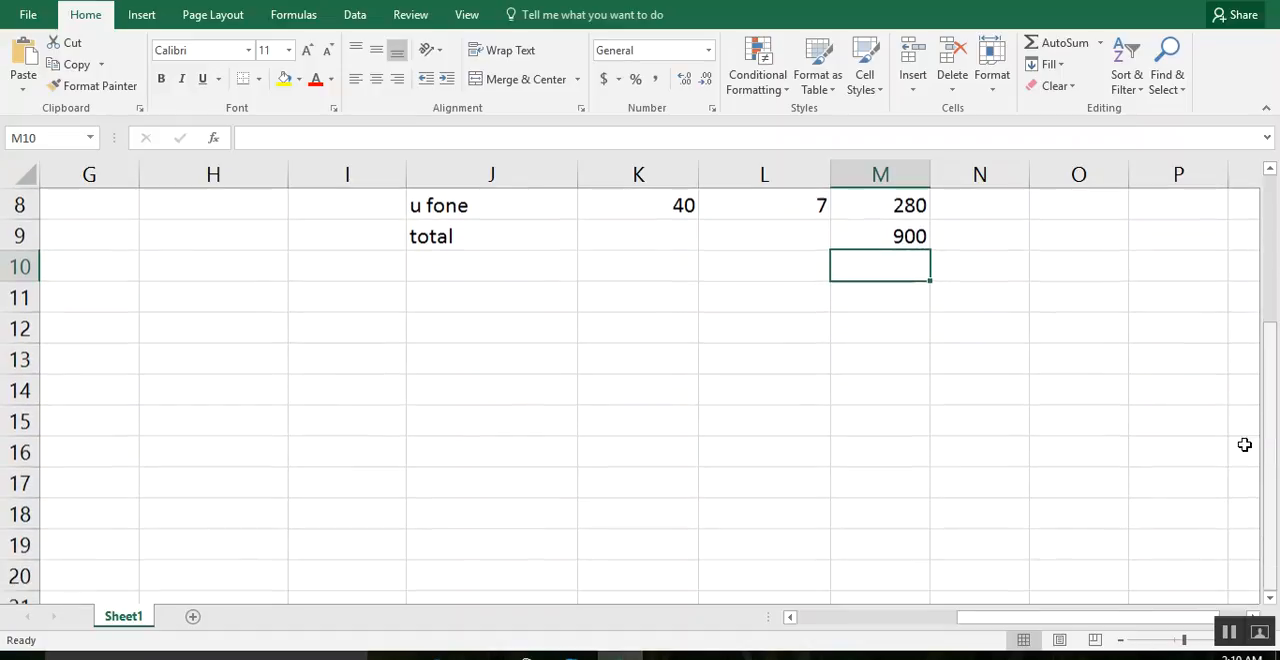
{"action": "left_click", "coordinate": [412, 310]}
{"action": "left_click", "coordinate": [84, 364]}
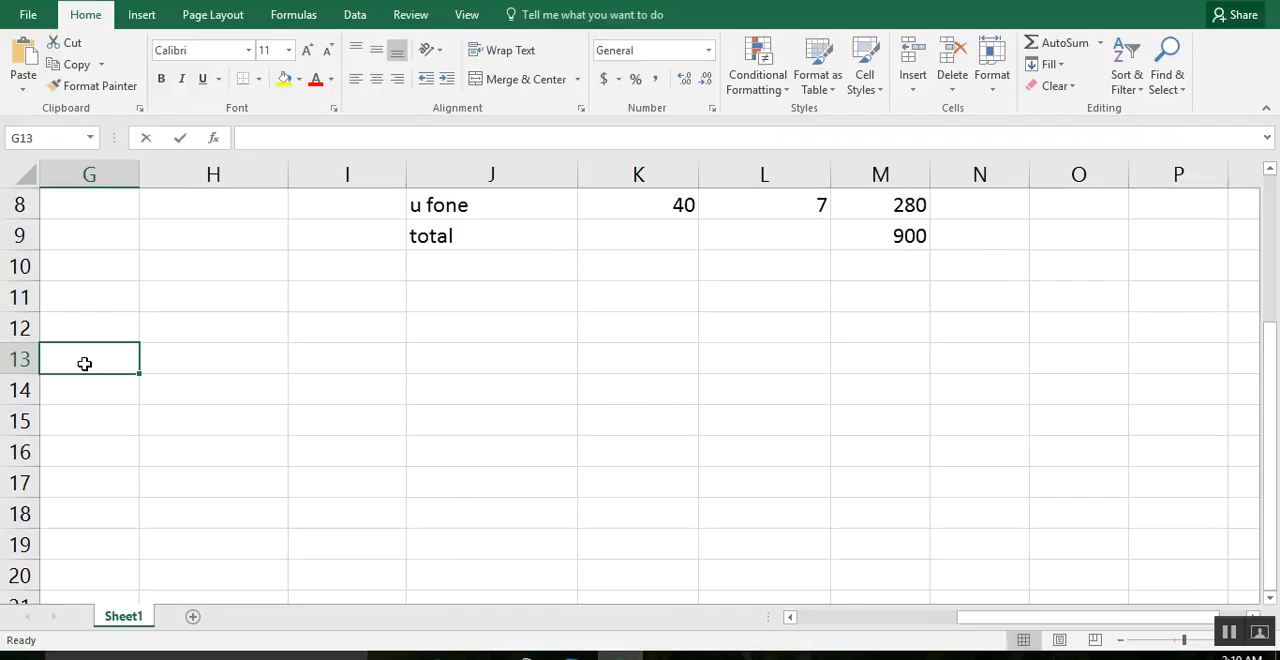
{"action": "type", "text": "Name"}
{"action": "key", "text": "Tab"}
{"action": "type", "text": "score"}
{"action": "key", "text": "Return"}
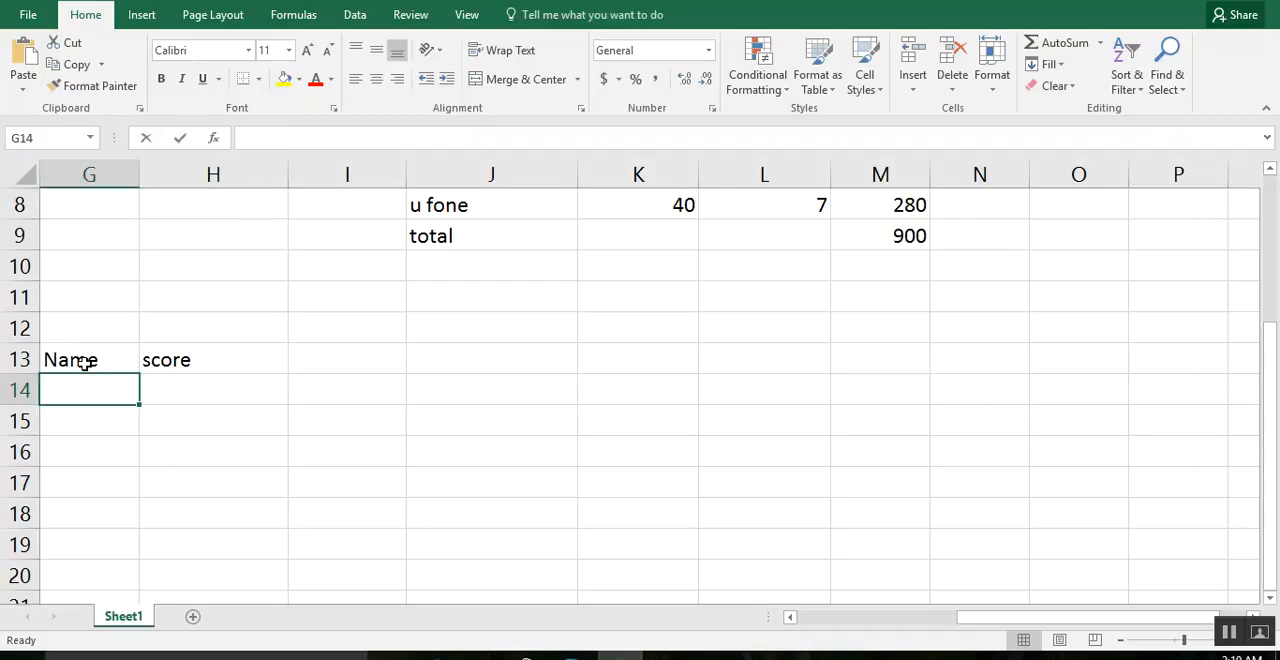
List the four people's names under the Name header in G14 through G17.
{"action": "type", "text": "afrid"}
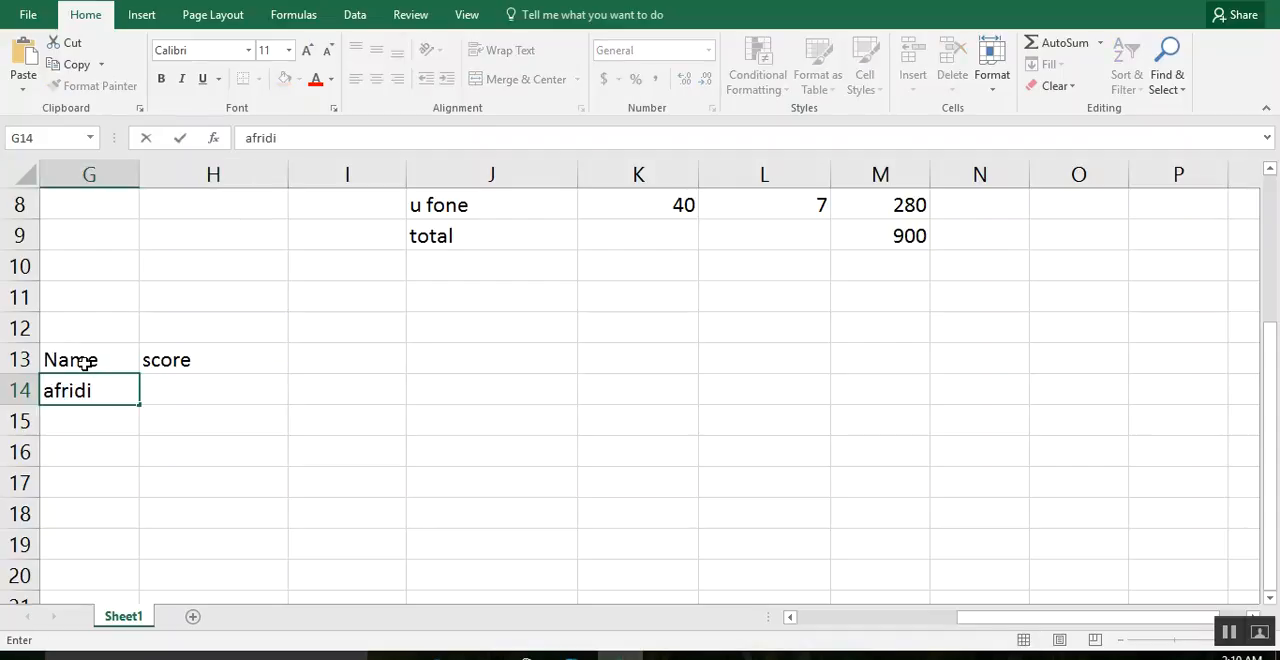
{"action": "type", "text": "i"}
{"action": "key", "text": "Return"}
{"action": "type", "text": "umar"}
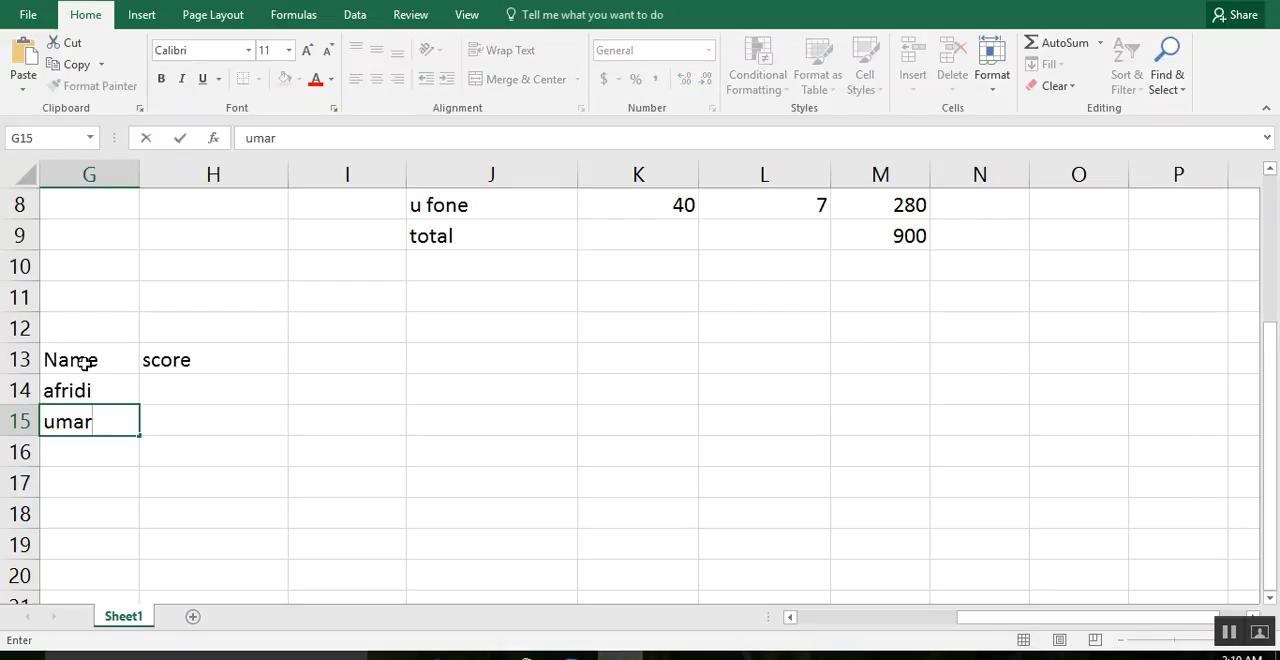
{"action": "key", "text": "Return"}
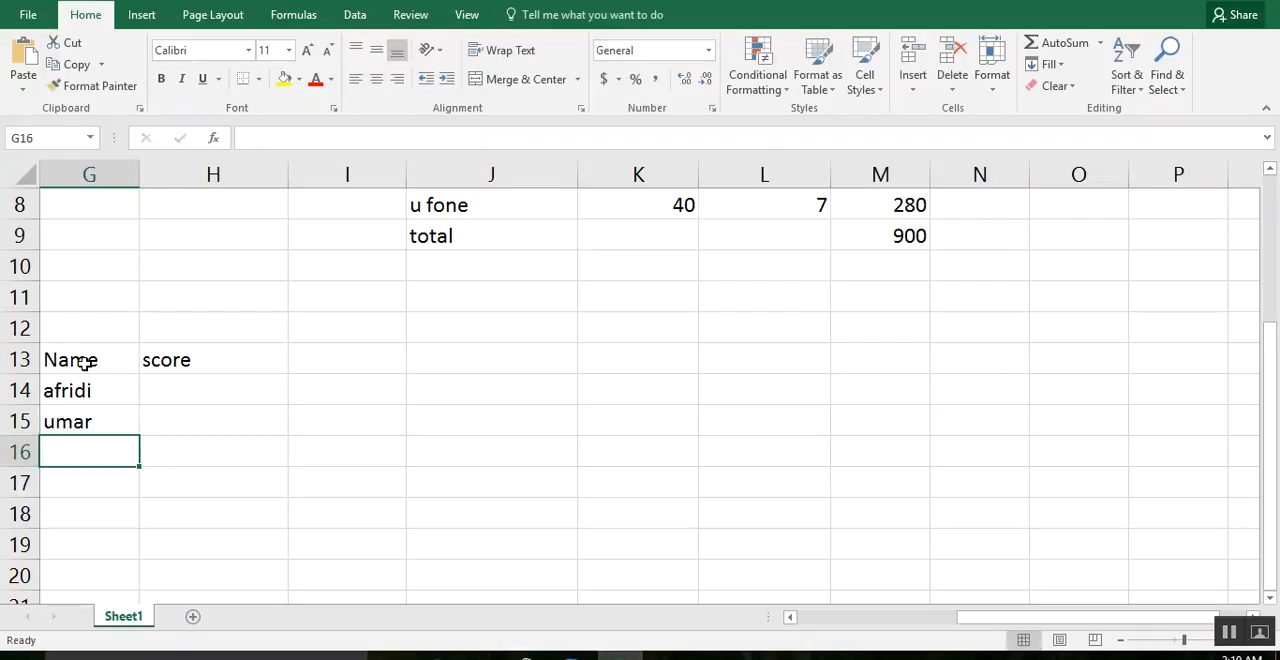
{"action": "type", "text": "hafeez"}
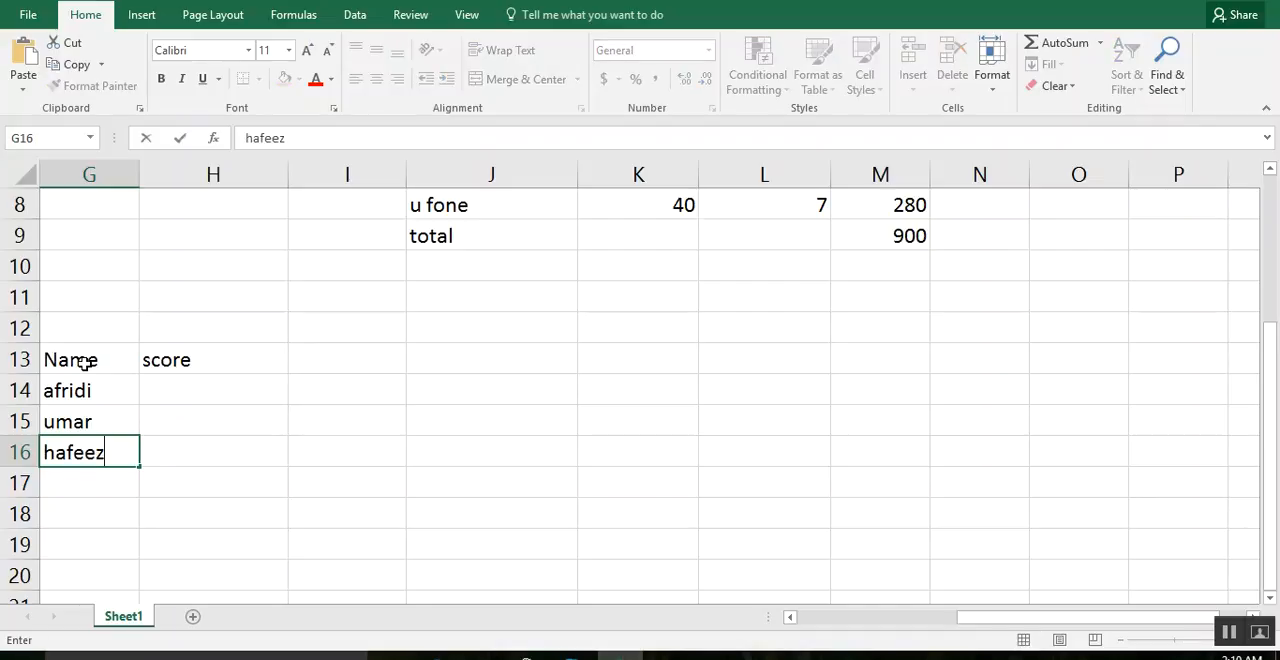
{"action": "key", "text": "Return"}
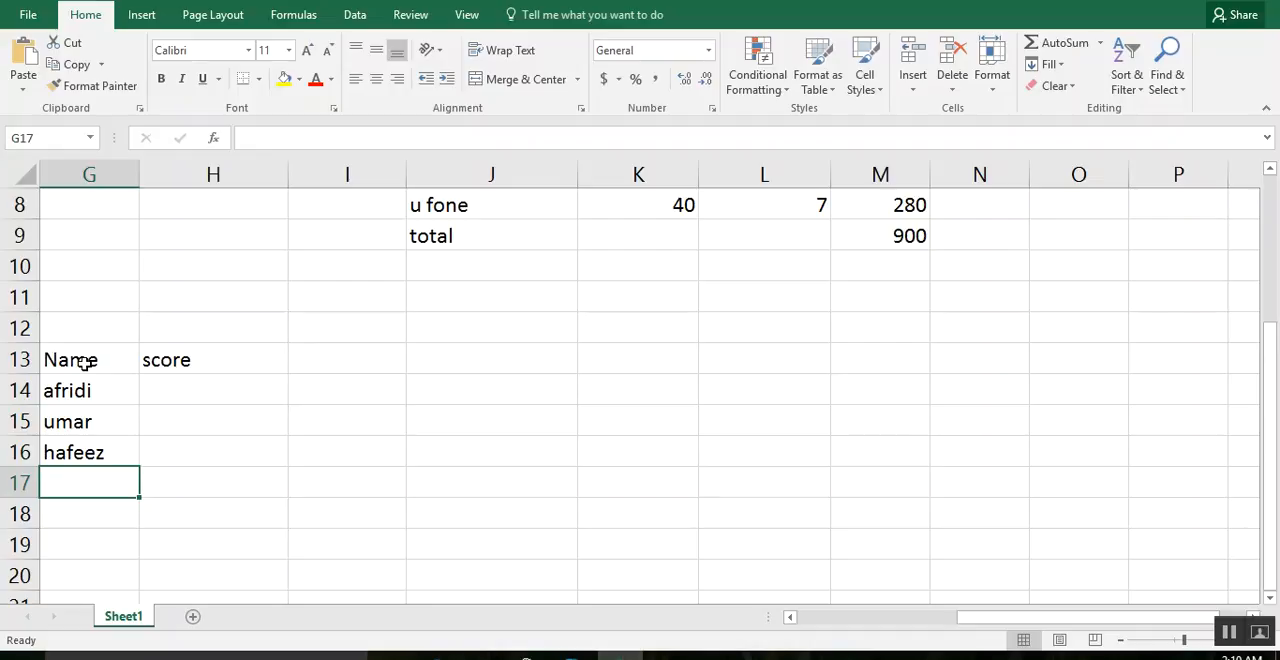
{"action": "type", "text": "Az"}
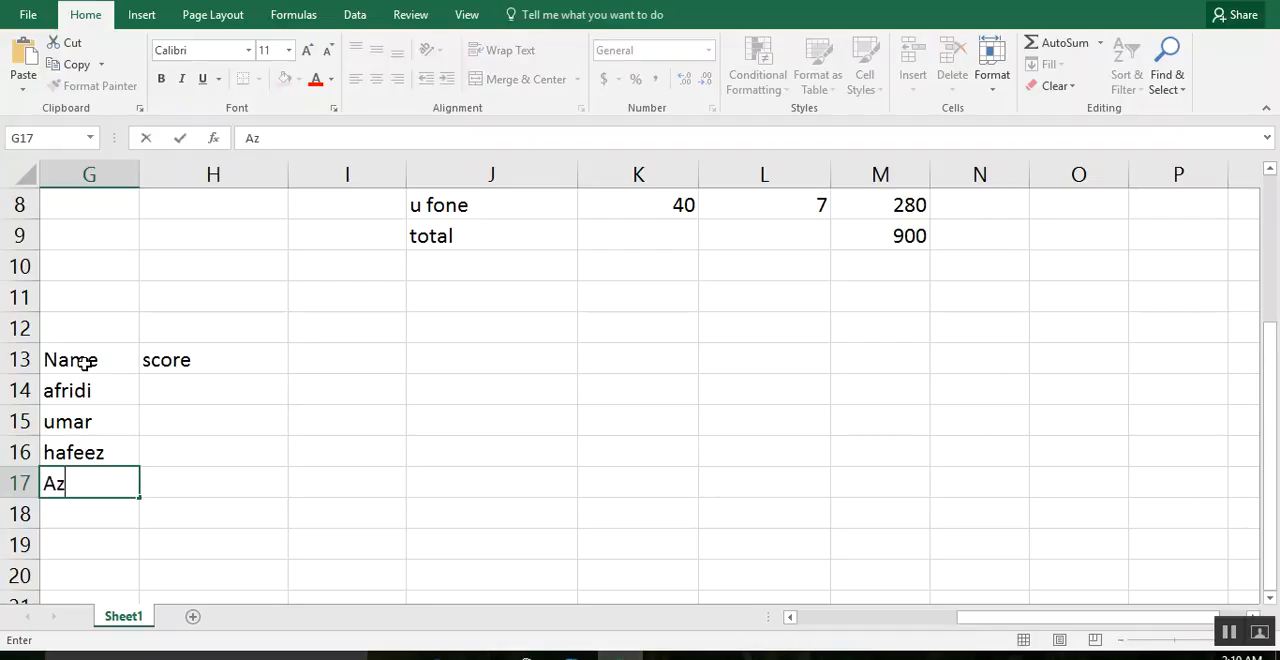
{"action": "type", "text": "ha"}
{"action": "key", "text": "Tab"}
Enter the scores 80, 30, 60 and 45 in H14 through H17.
{"action": "key", "text": "Up"}
{"action": "key", "text": "Up"}
{"action": "key", "text": "Up"}
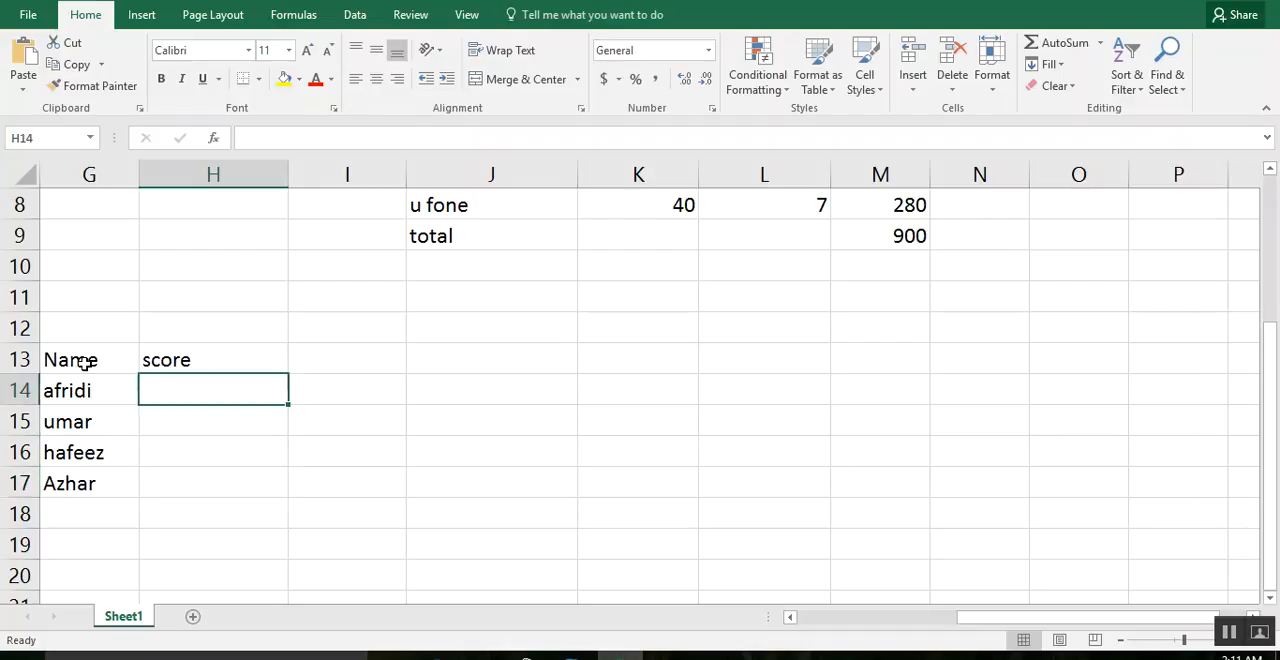
{"action": "type", "text": "80"}
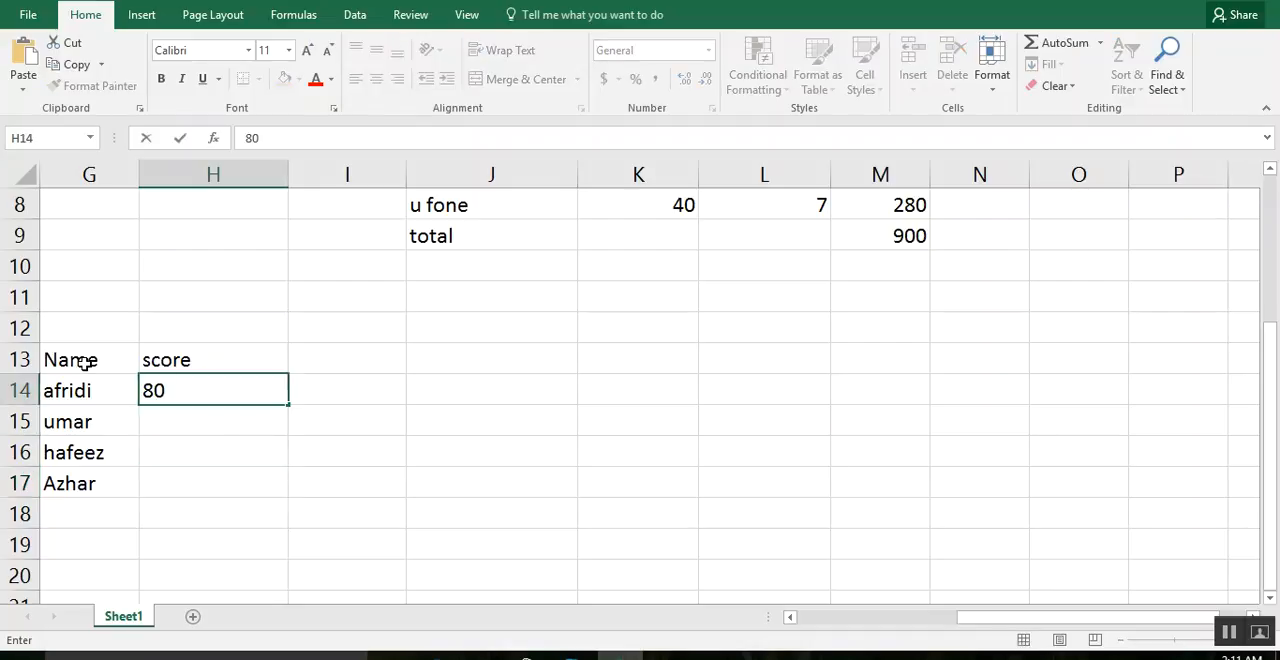
{"action": "key", "text": "Return"}
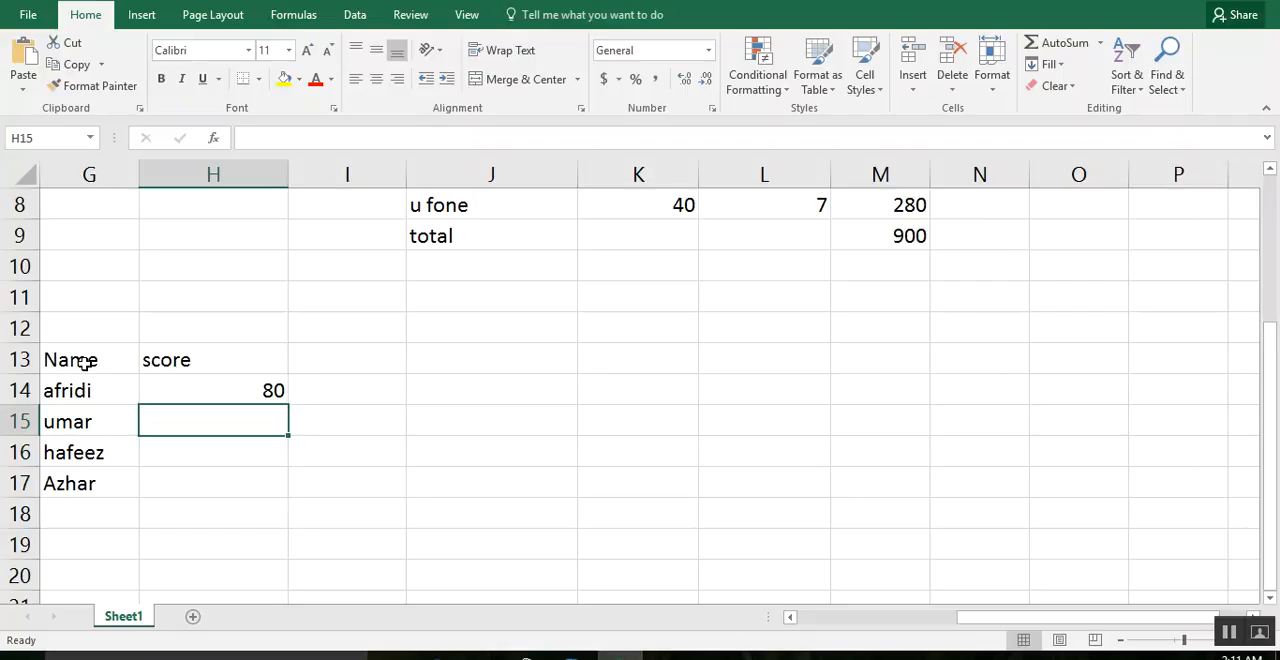
{"action": "type", "text": "30"}
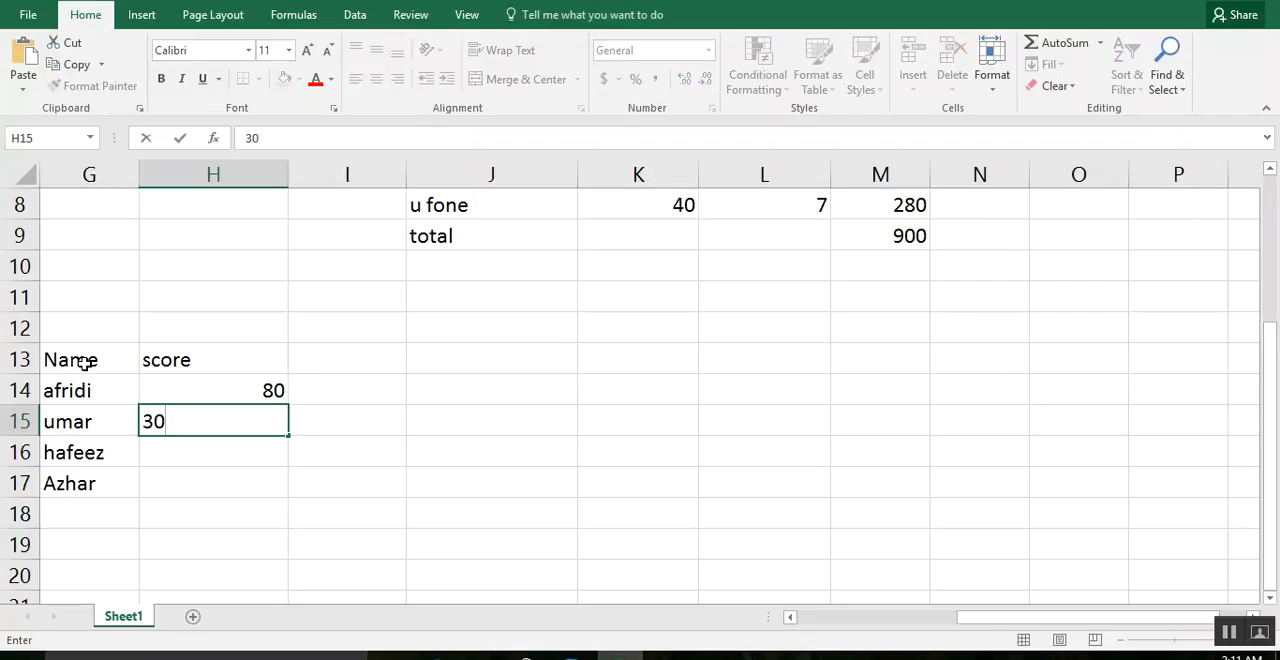
{"action": "key", "text": "Return"}
{"action": "type", "text": "60"}
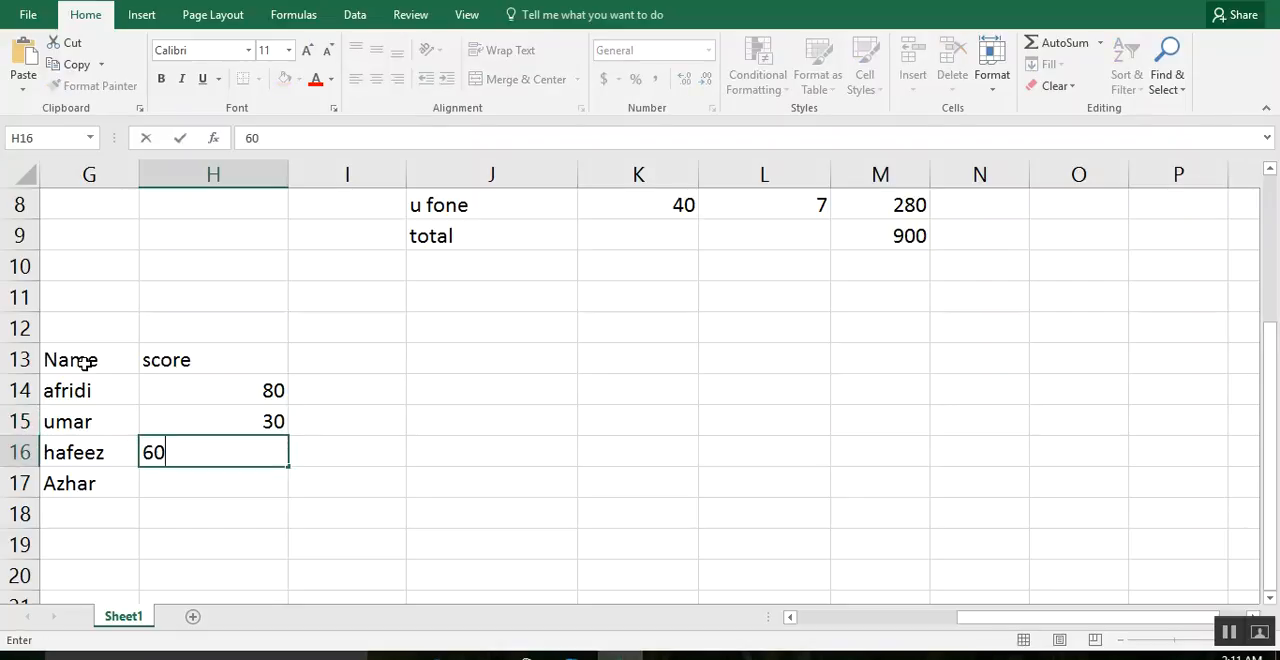
{"action": "key", "text": "Return"}
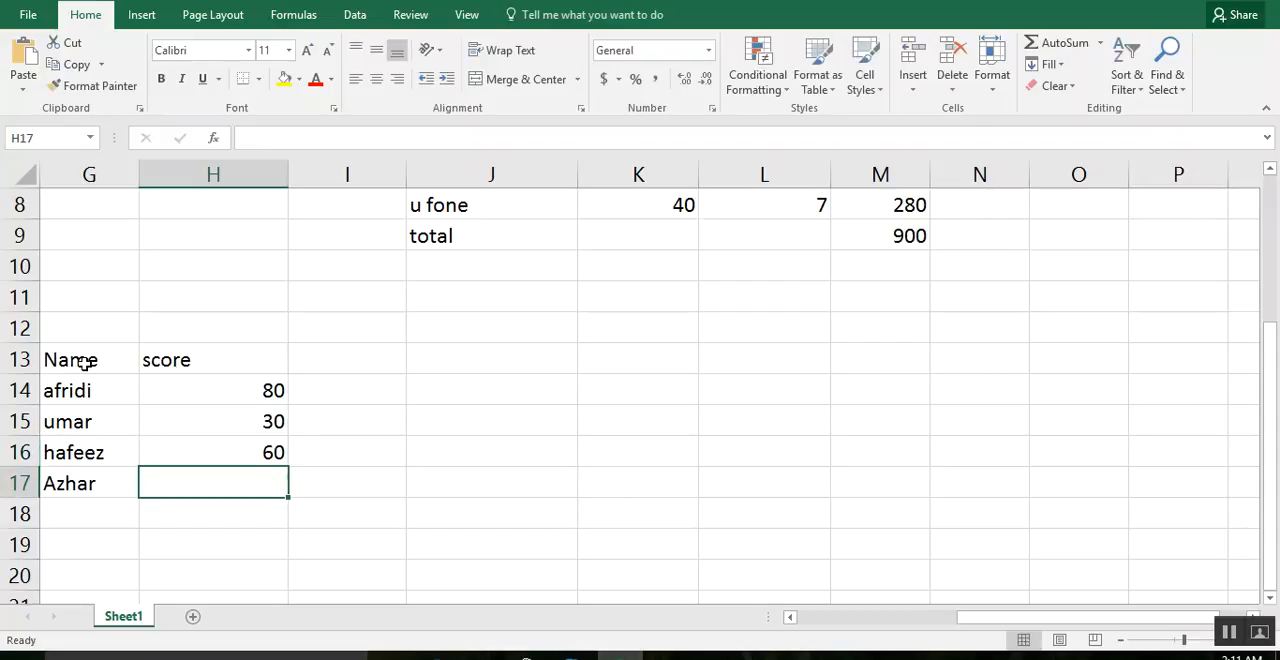
{"action": "type", "text": "45"}
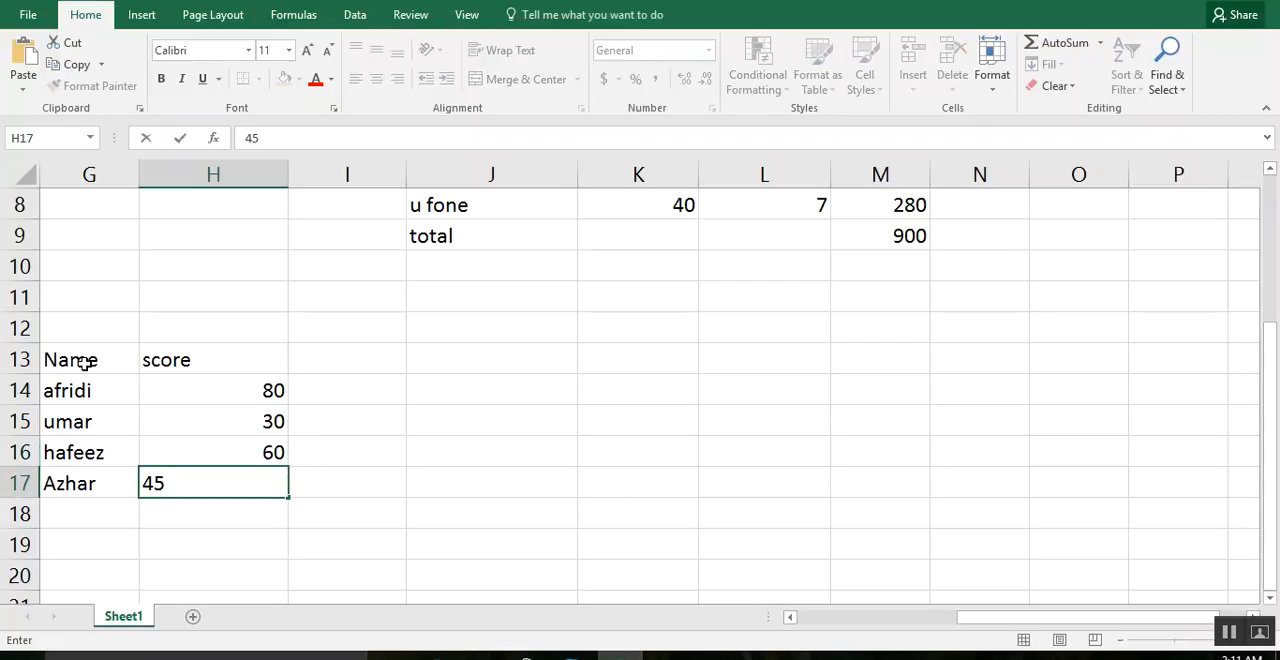
{"action": "key", "text": "Return"}
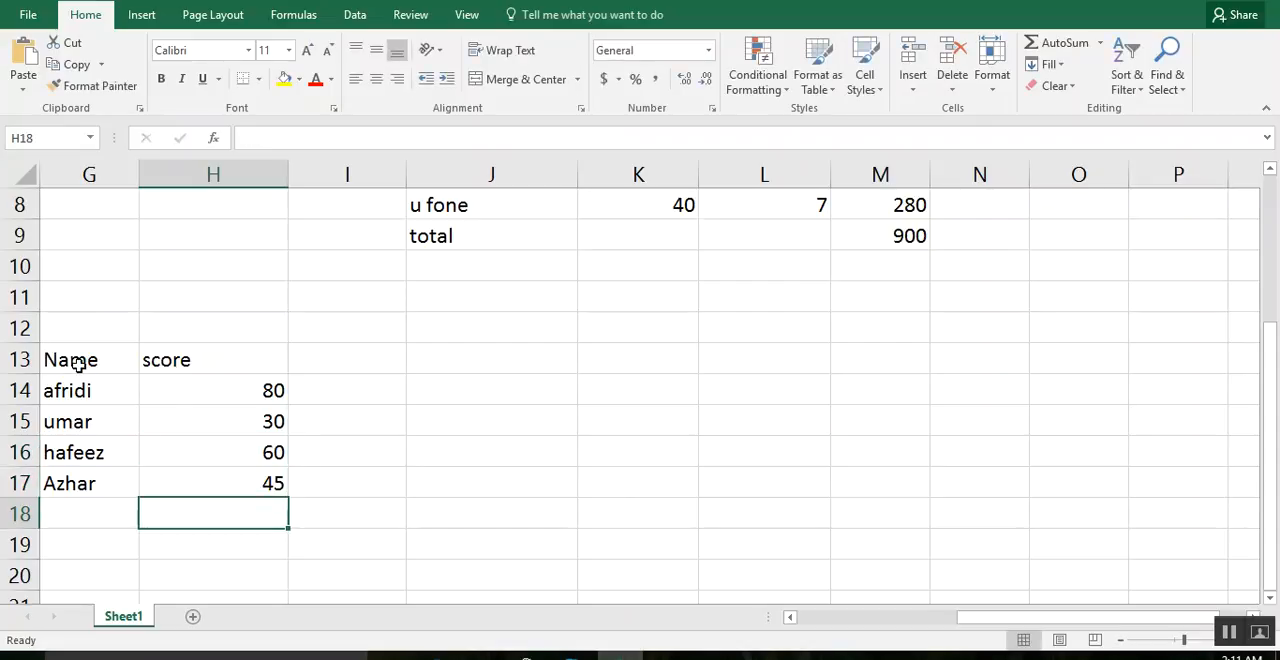
Insert a 2-D clustered column chart from the name and score table in G13:H17.
{"action": "left_click_drag", "start_coordinate": [85, 359], "coordinate": [249, 483]}
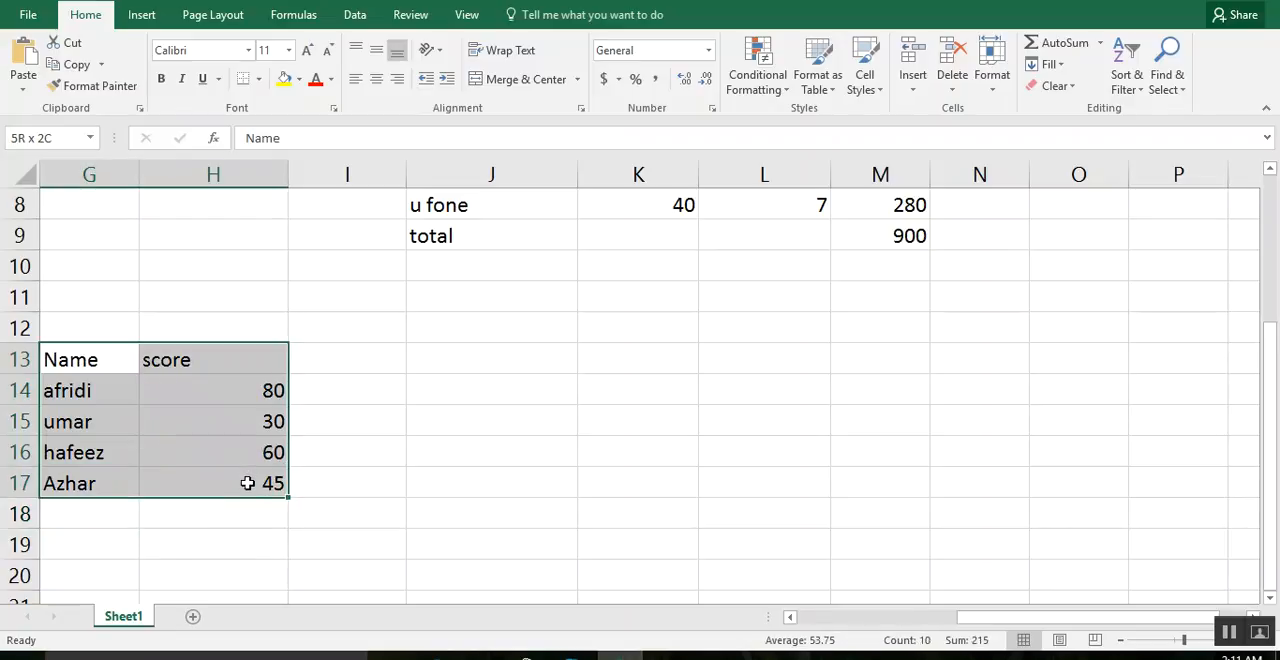
{"action": "left_click", "coordinate": [141, 14]}
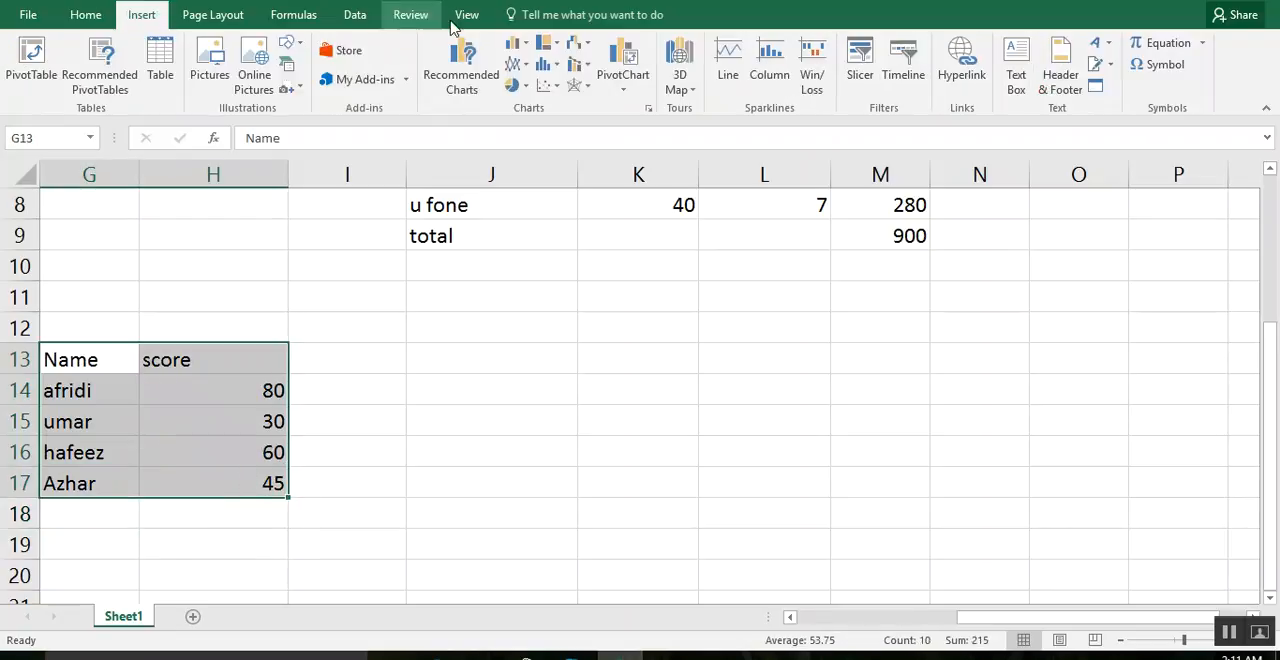
{"action": "left_click", "coordinate": [552, 46]}
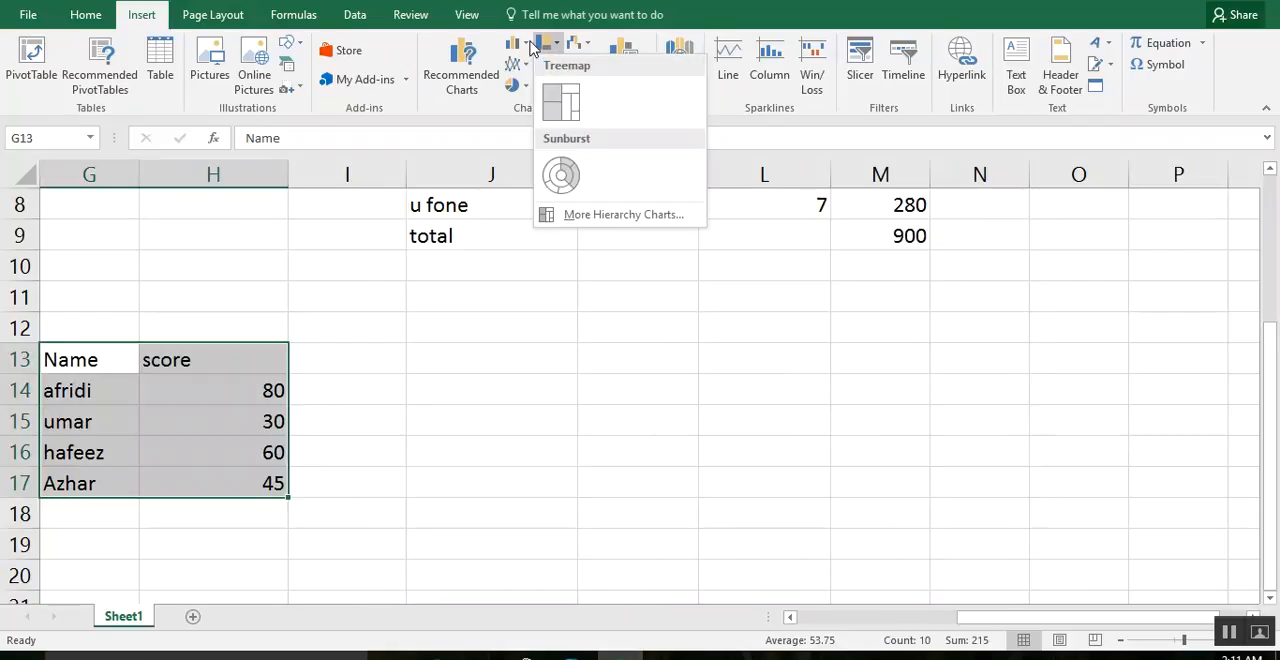
{"action": "left_click", "coordinate": [522, 46]}
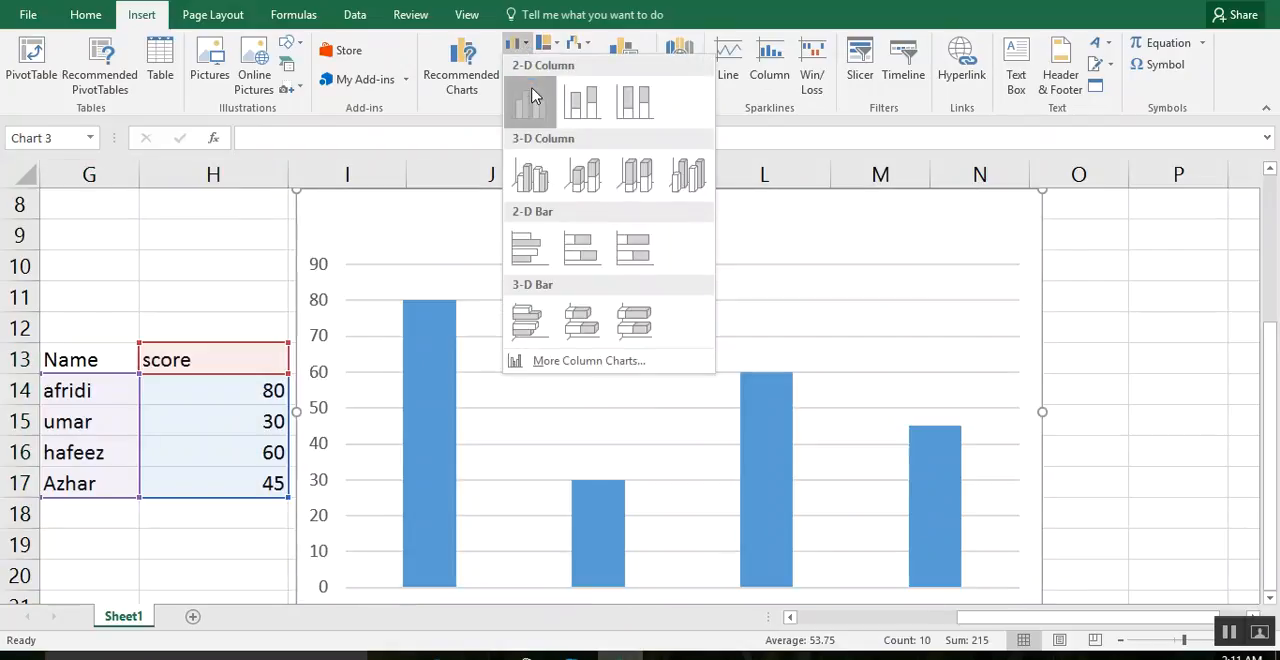
{"action": "left_click", "coordinate": [530, 101]}
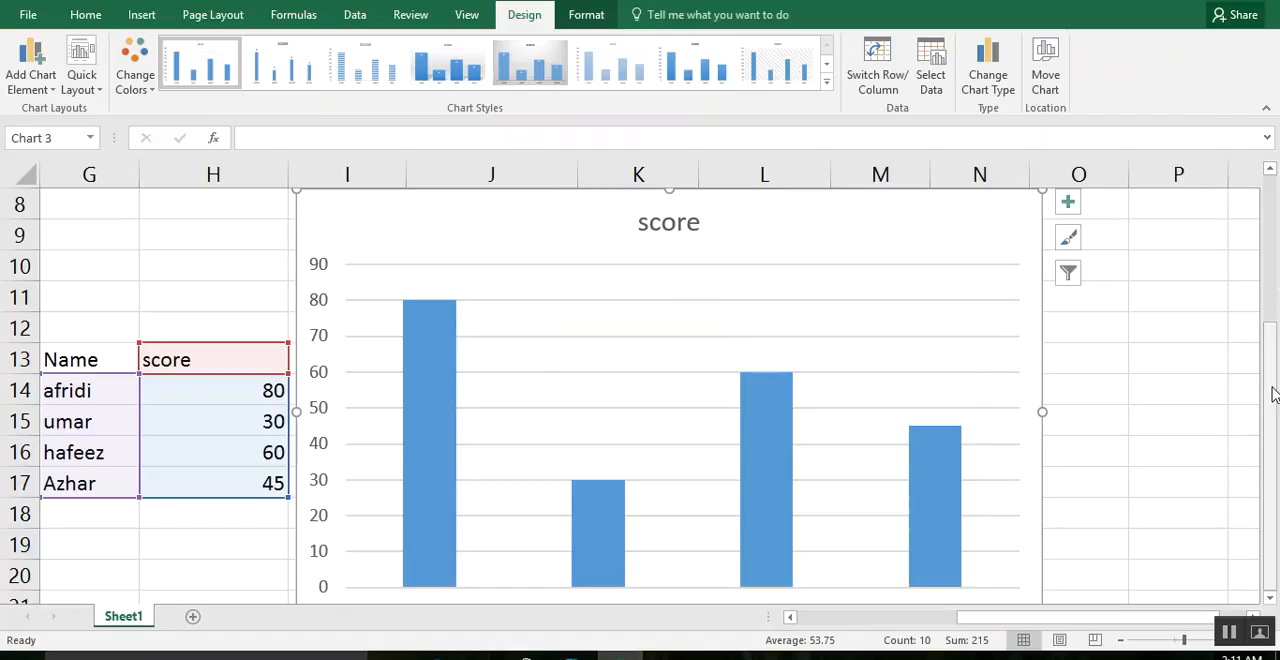
{"action": "left_click_drag", "start_coordinate": [1273, 485], "coordinate": [1271, 536]}
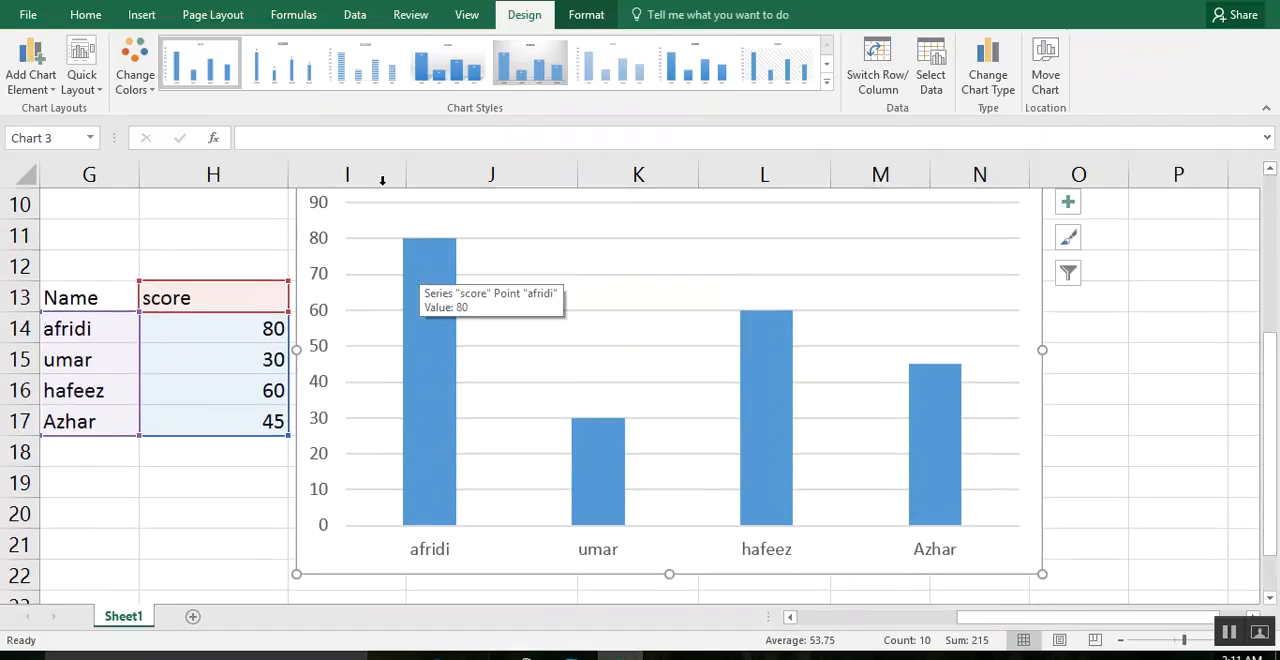
Change the score chart to a basic 2-D line chart.
{"action": "left_click", "coordinate": [141, 15]}
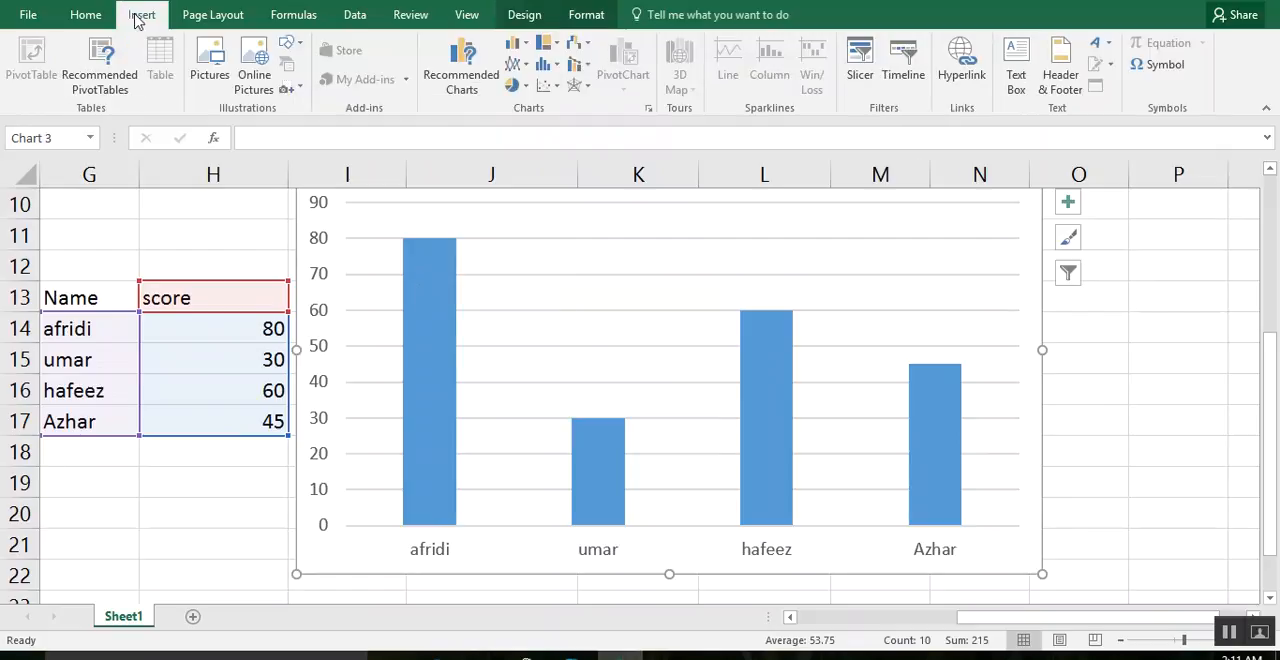
{"action": "left_click", "coordinate": [524, 66]}
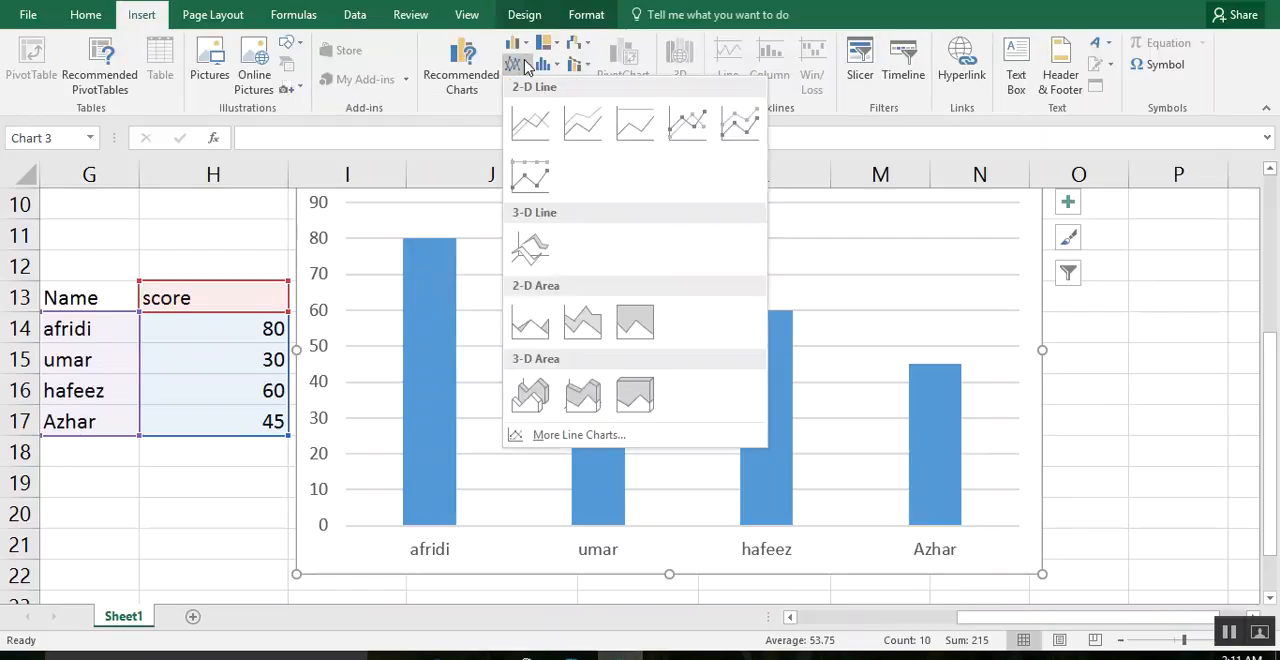
{"action": "left_click", "coordinate": [526, 123]}
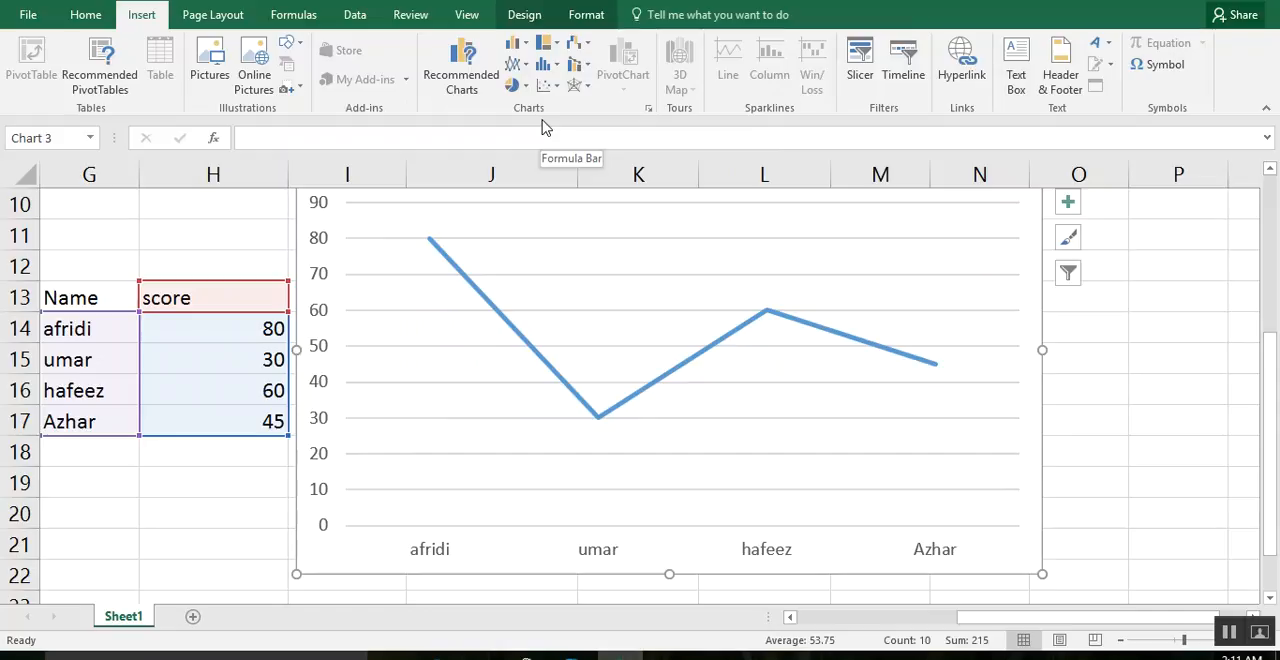
Change the score chart to a basic 2-D pie chart.
{"action": "left_click", "coordinate": [518, 86]}
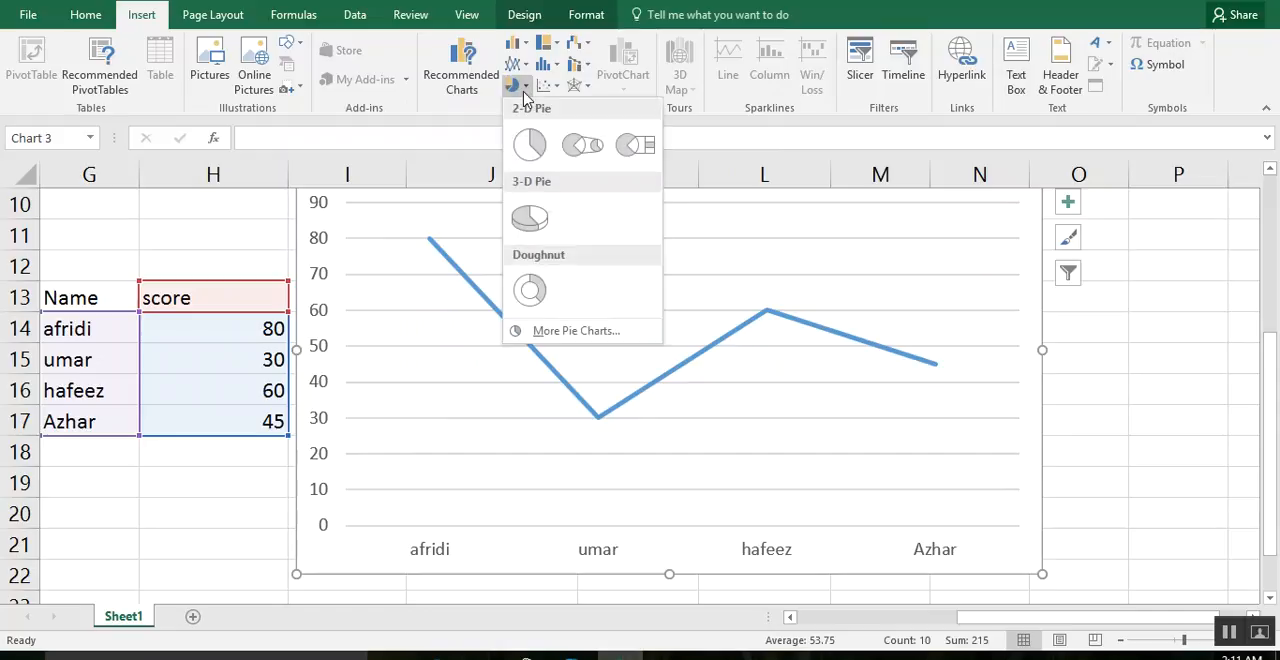
{"action": "left_click", "coordinate": [529, 143]}
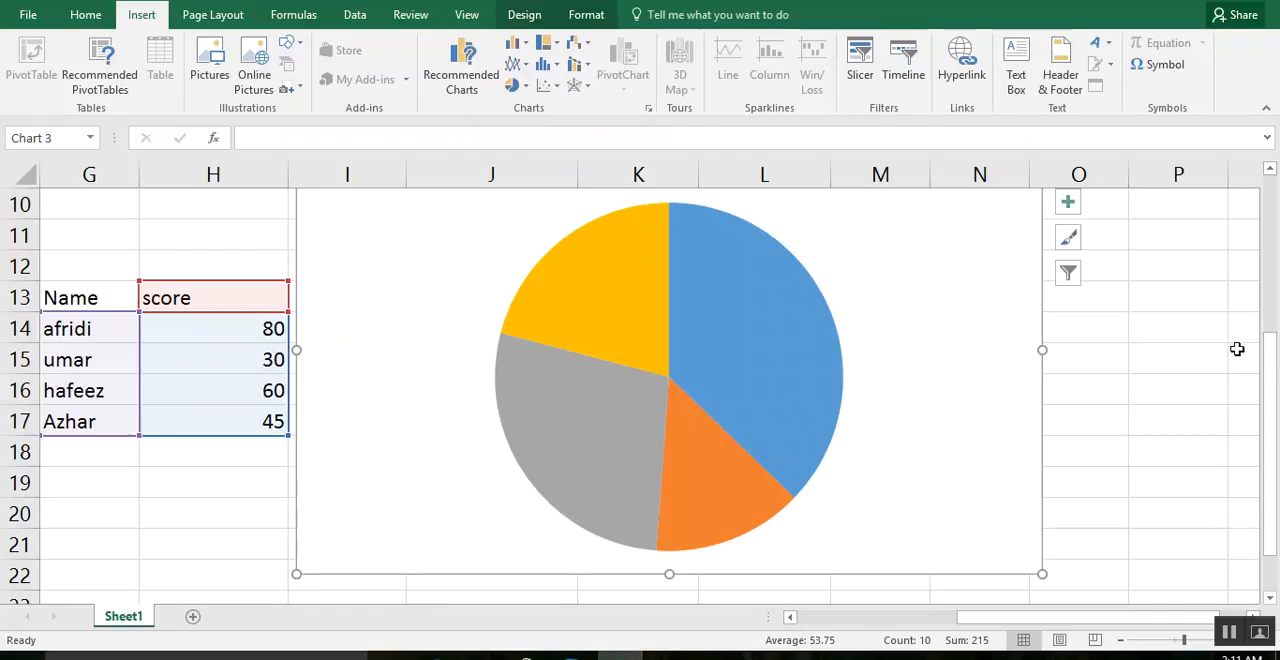
{"action": "left_click_drag", "start_coordinate": [1269, 385], "coordinate": [1275, 240]}
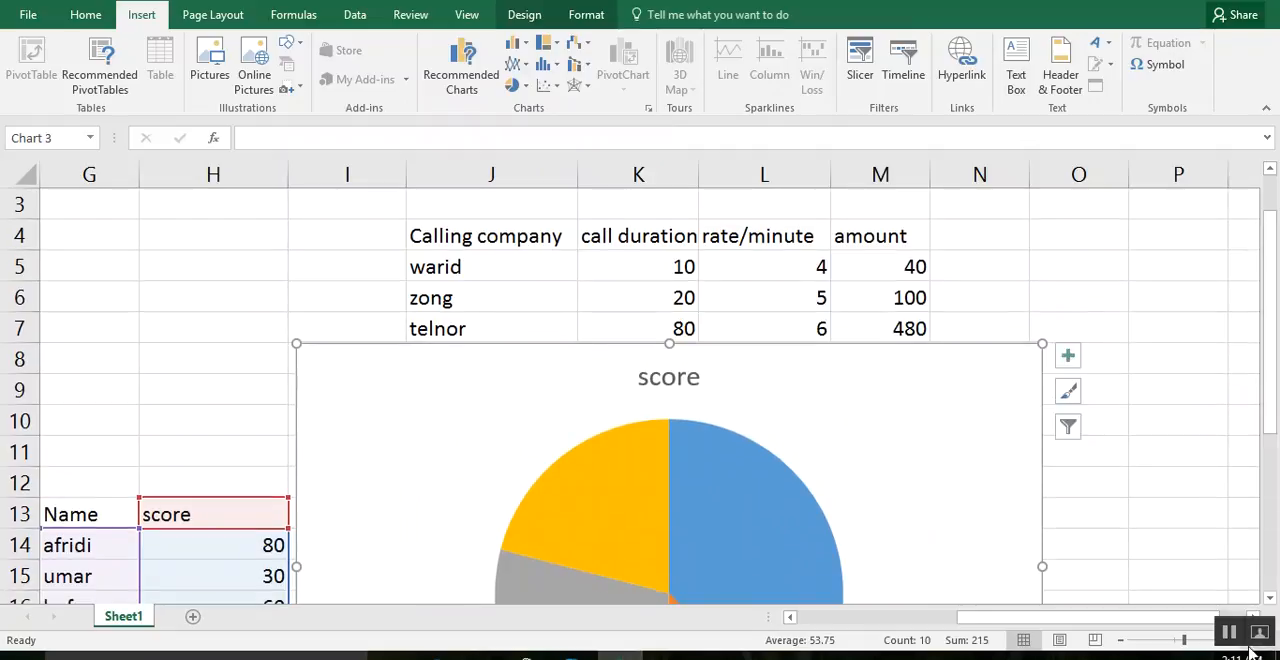